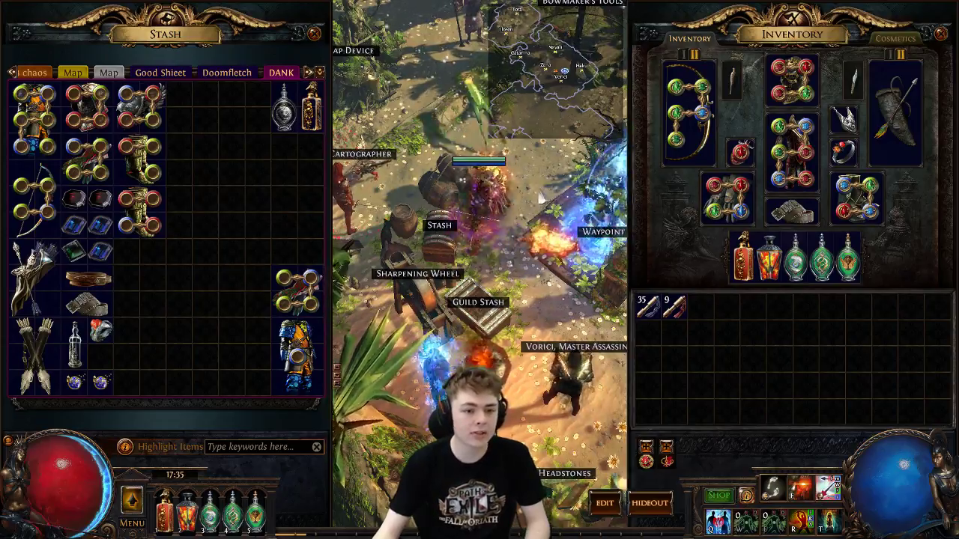
Step: Equip the Quill Rain bow from the stash in place of Lioneye's Glare, putting Lioneye's Glare in the inventory
key("Escape")
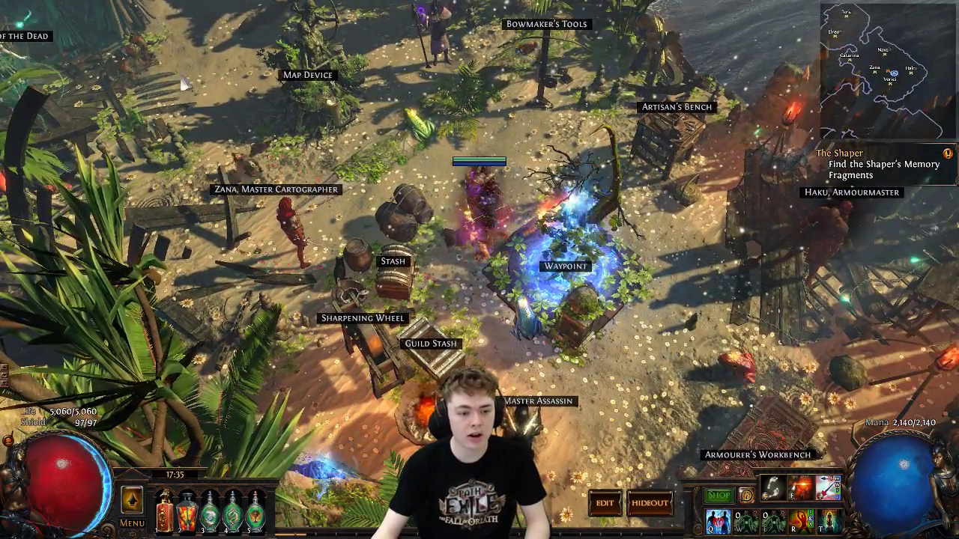
left_click(417, 260)
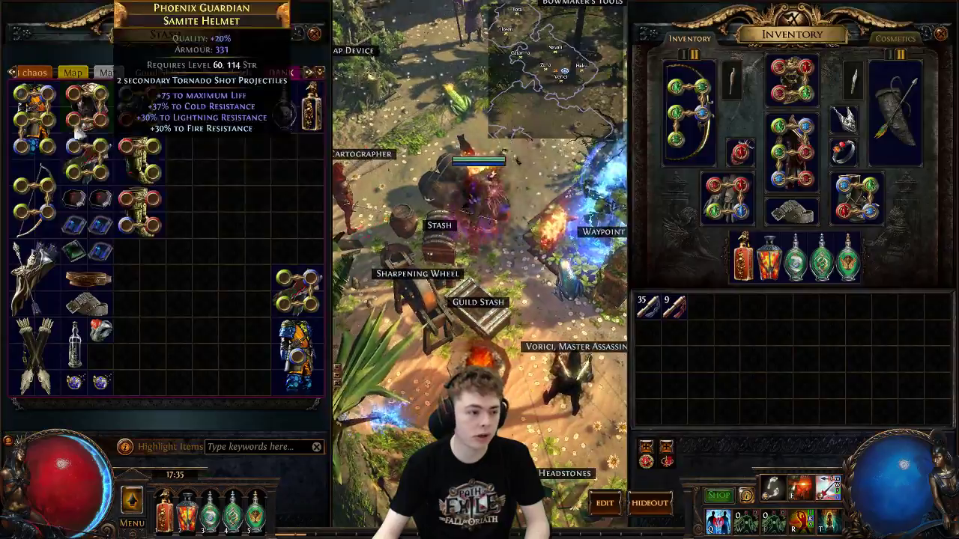
left_click(34, 224)
left_click(869, 354)
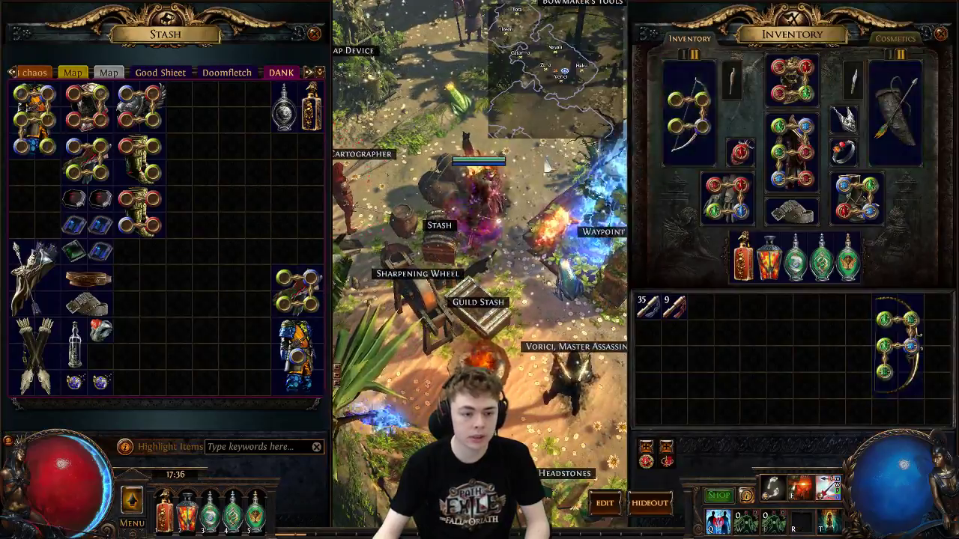
key("Escape")
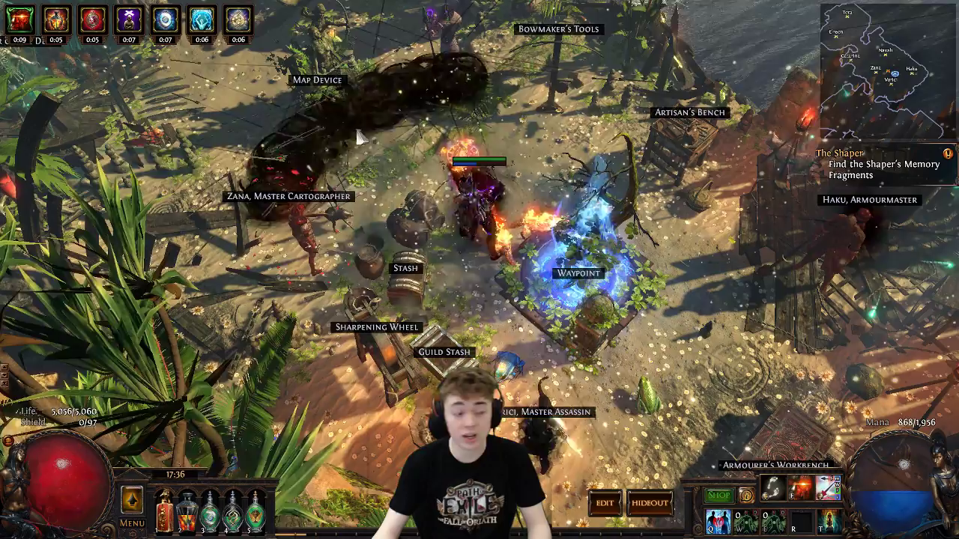
Step: Re-equip Lioneye's Glare from the inventory and return Quill Rain to its place in the stash
left_click(406, 268)
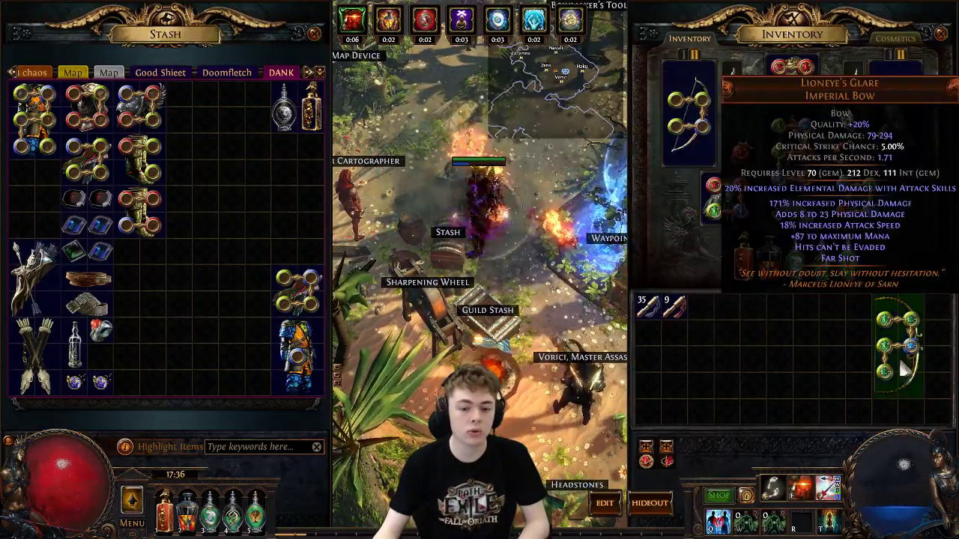
left_click(899, 344)
left_click(689, 112)
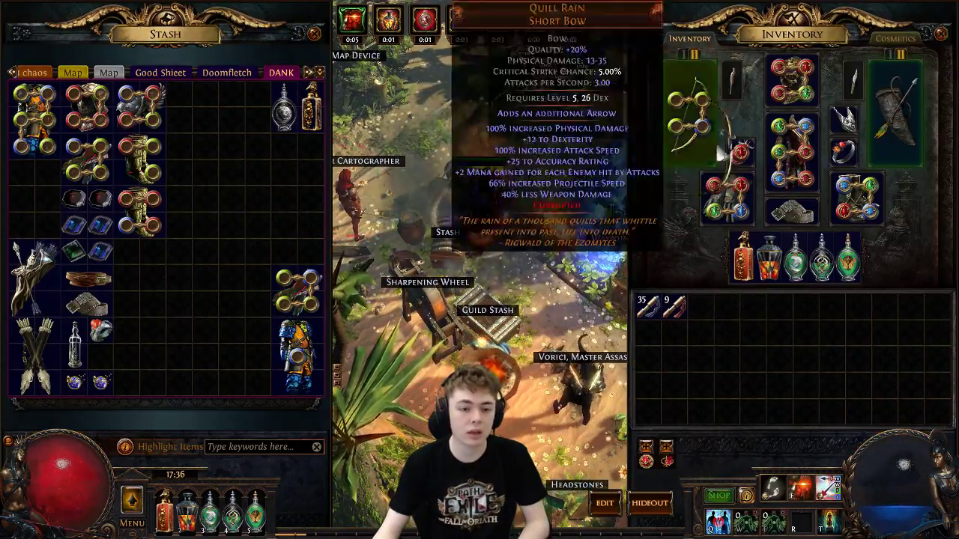
left_click(34, 202)
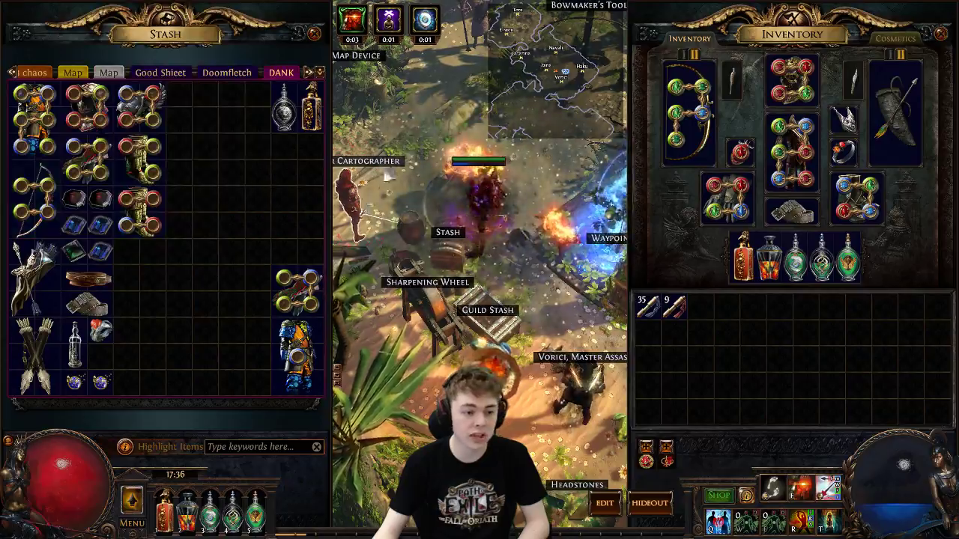
key("Escape")
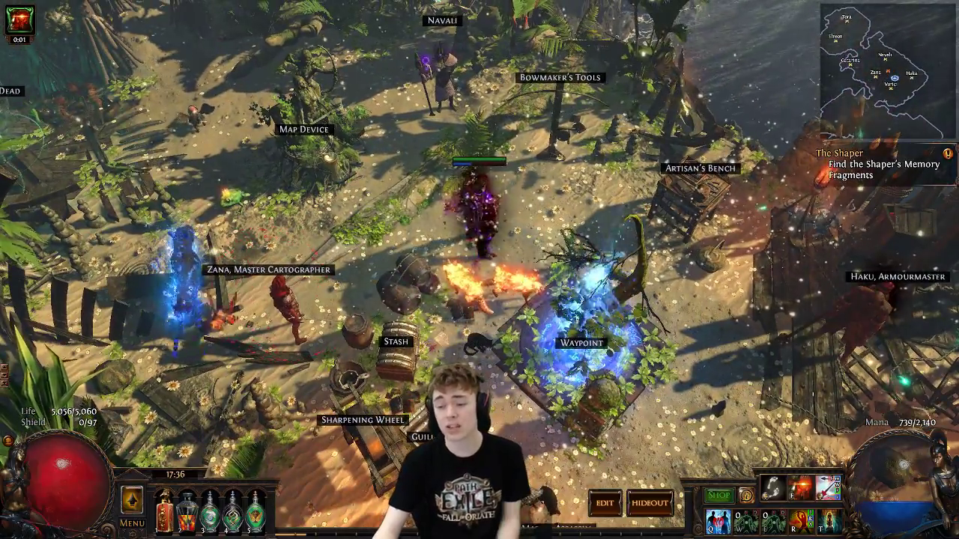
Step: Switch to Path of Building and allocate Occultist in the Ascendant tree, removing the branch that starts with the strength-and-intelligence node
key("alt+Tab")
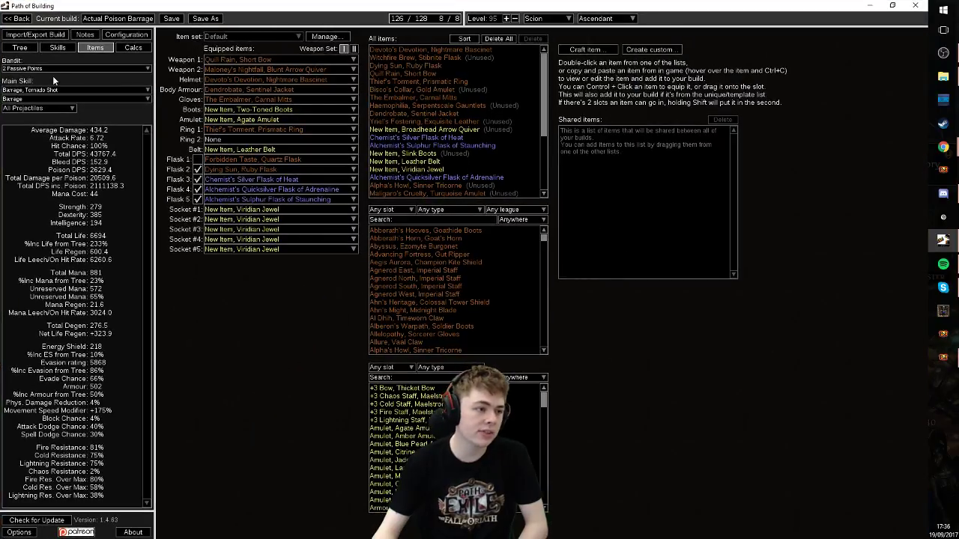
left_click(19, 47)
left_click_drag(377, 345, 358, 296)
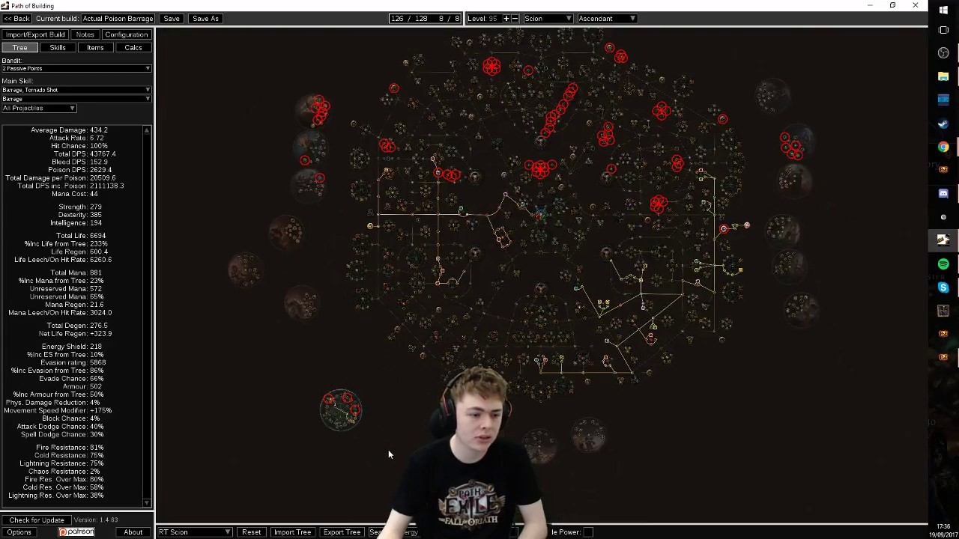
scroll(354, 429, "up", 5)
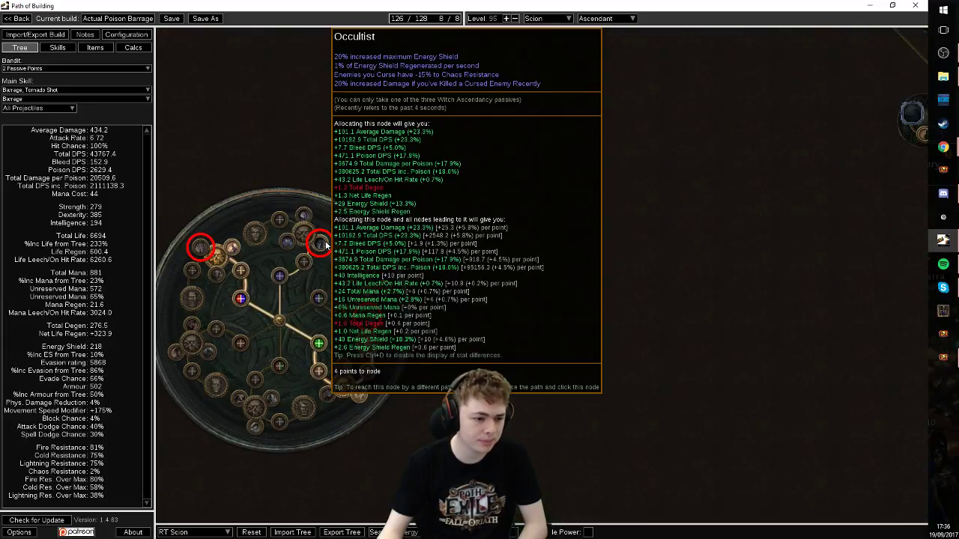
left_click(322, 243)
left_click(249, 293)
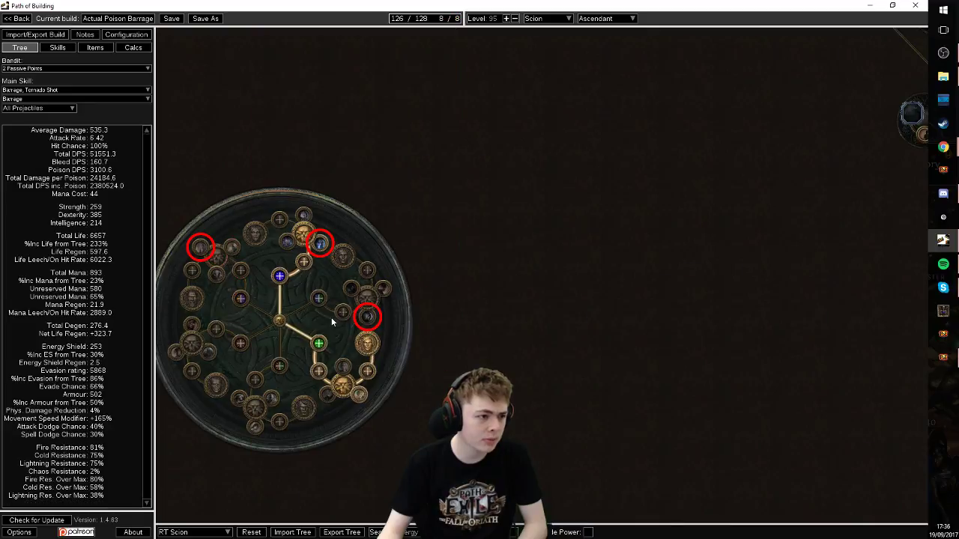
Step: Review the build's equipped items, including the Devoto's Devotion helmet, and the gems in the Barrage, Tornado Shot socket group
left_click(96, 47)
mouse_move(251, 86)
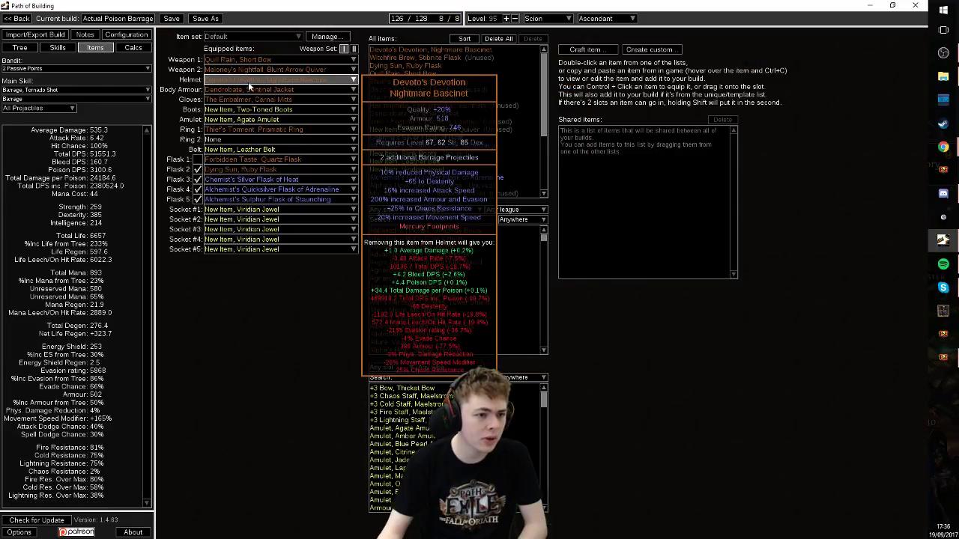
left_click(54, 48)
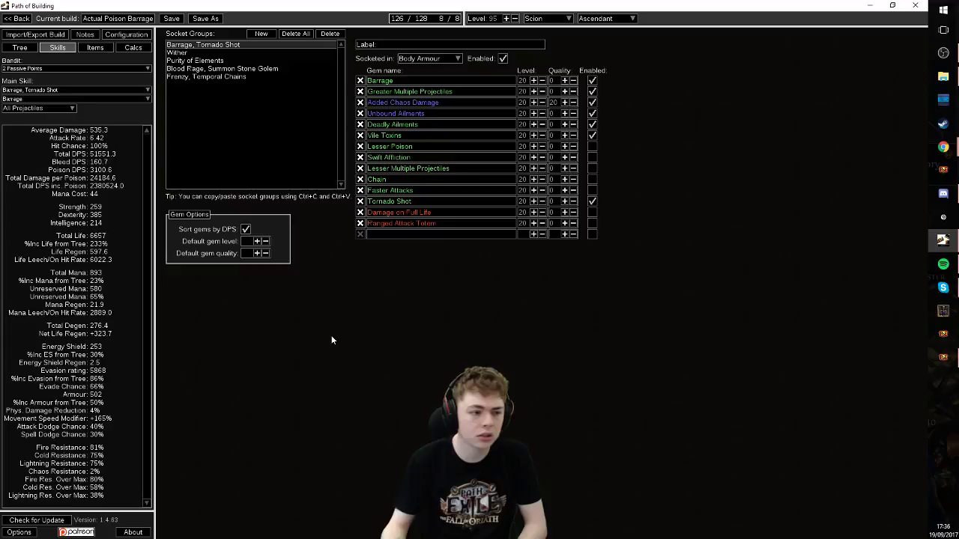
left_click(88, 48)
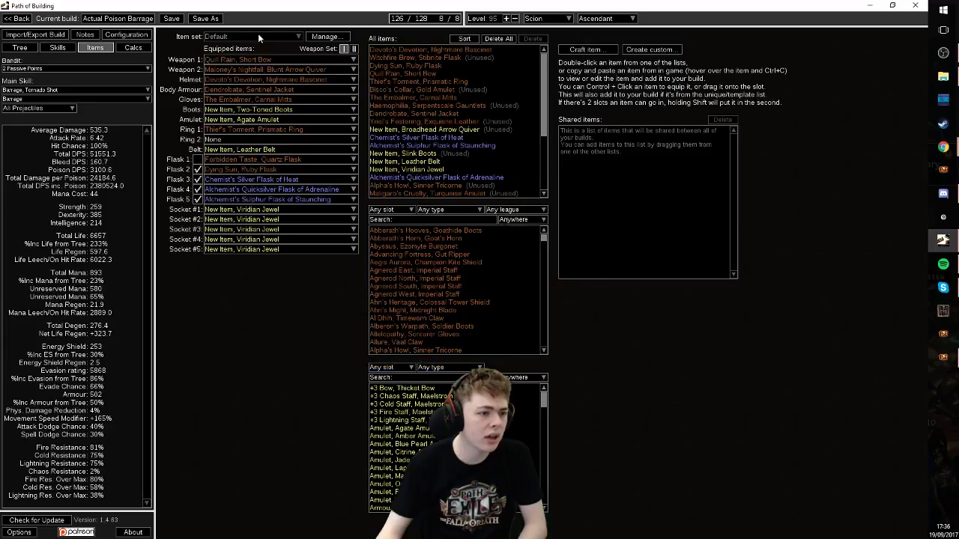
left_click(57, 48)
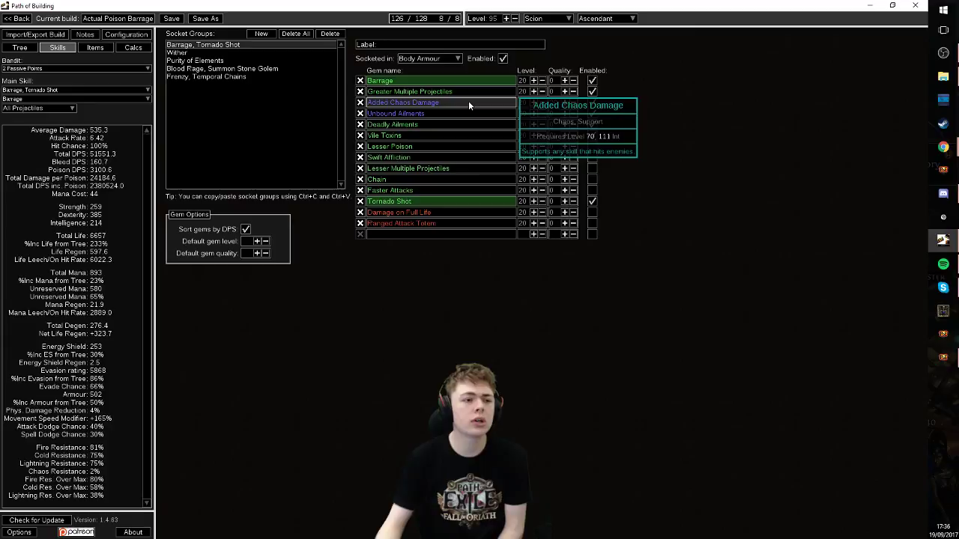
Step: Switch to Path of Exile and open the stash to look over the stored gear
key("alt+Tab")
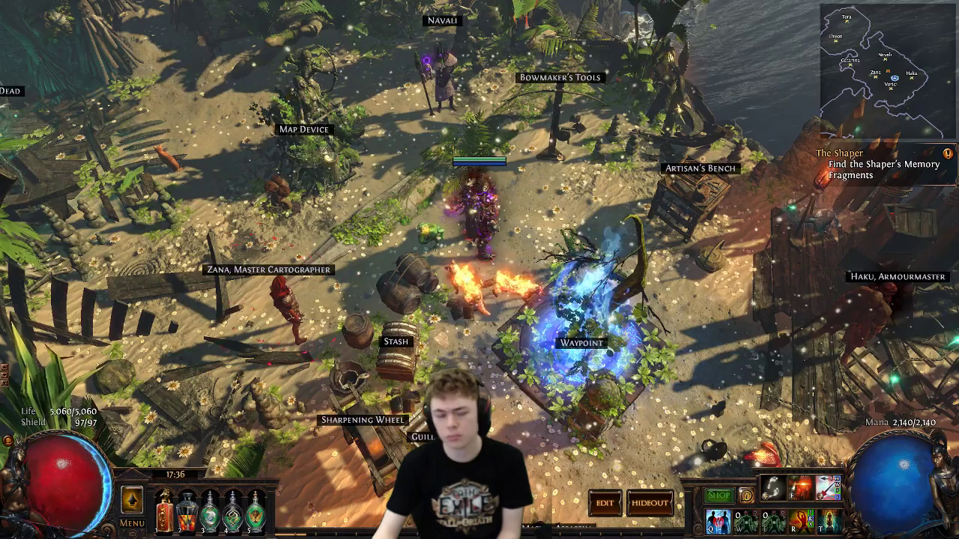
left_click(398, 346)
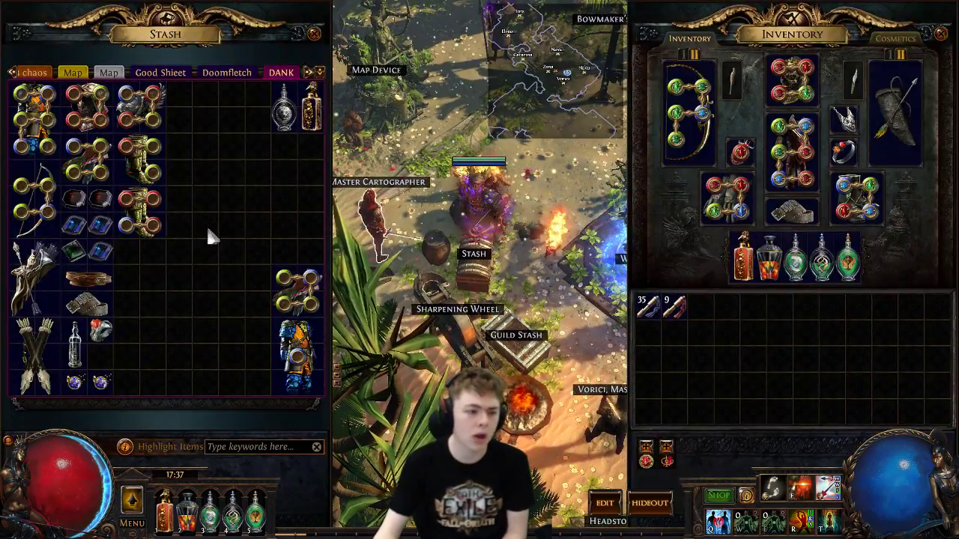
mouse_move(33, 216)
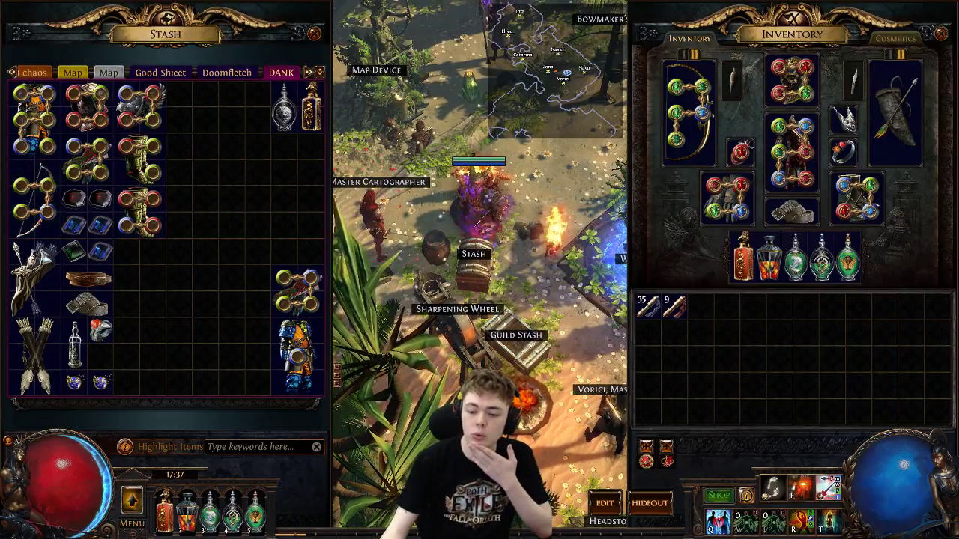
Step: Switch to Path of Building and examine the Toxic Strikes and Master Fletcher nodes on the passive tree
key("alt+Tab")
left_click(20, 47)
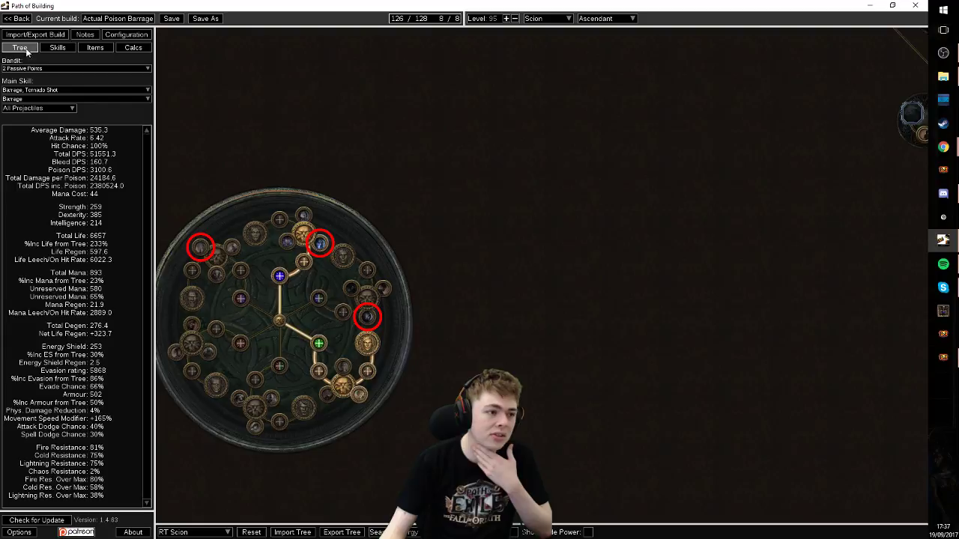
scroll(479, 278, "down", 5)
scroll(578, 221, "up", 5)
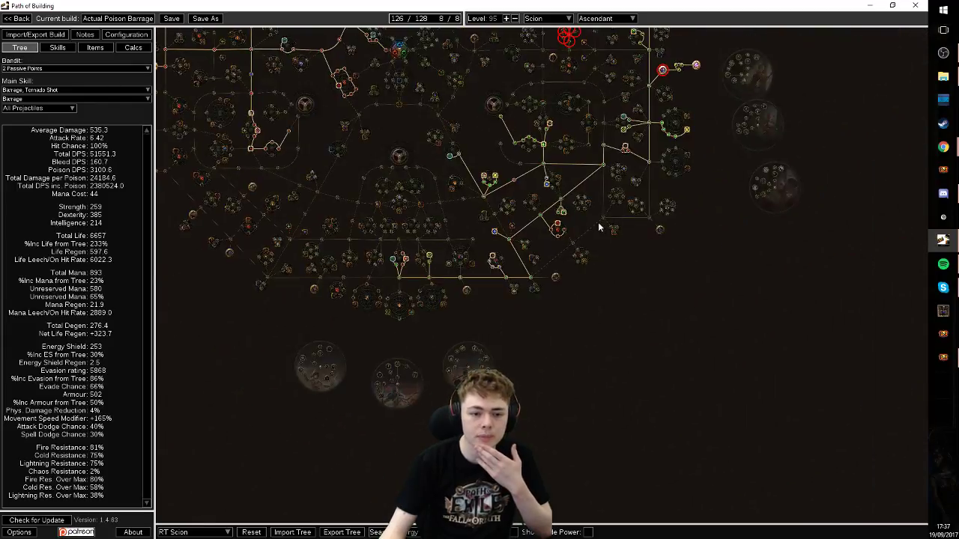
mouse_move(508, 191)
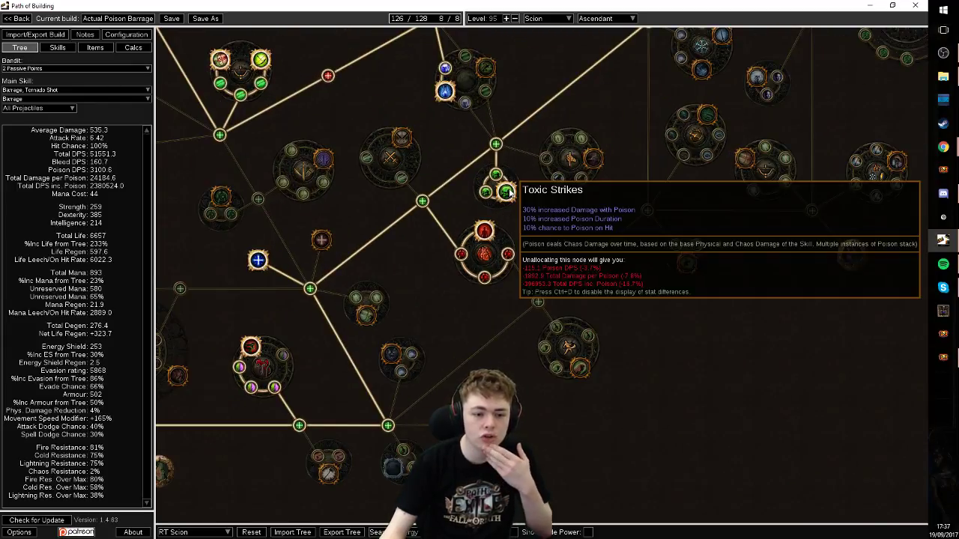
scroll(522, 189, "down", 4)
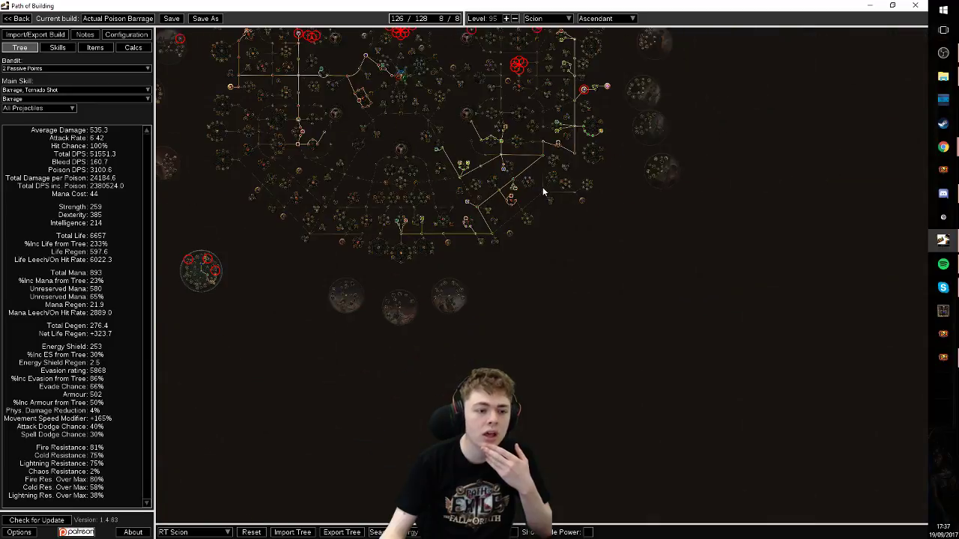
scroll(547, 206, "up", 4)
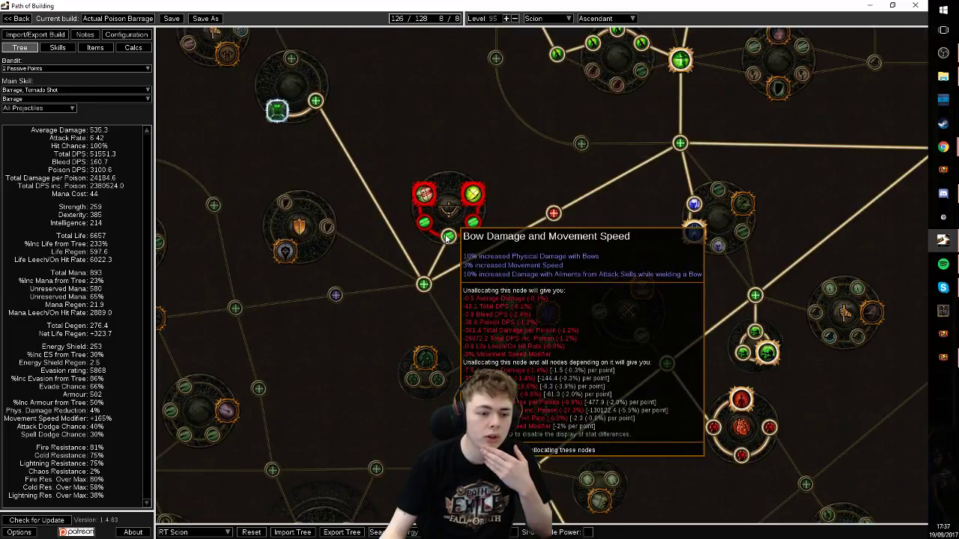
mouse_move(424, 225)
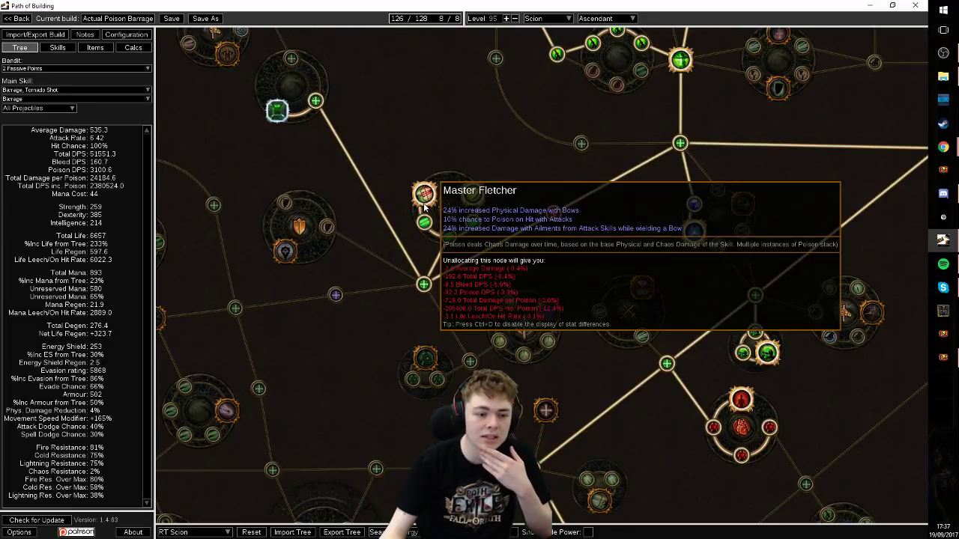
Step: Inspect the allocated Deadly Draw node in the bow cluster at the east side of the passive tree
scroll(494, 191, "down", 4)
scroll(567, 213, "down", 2)
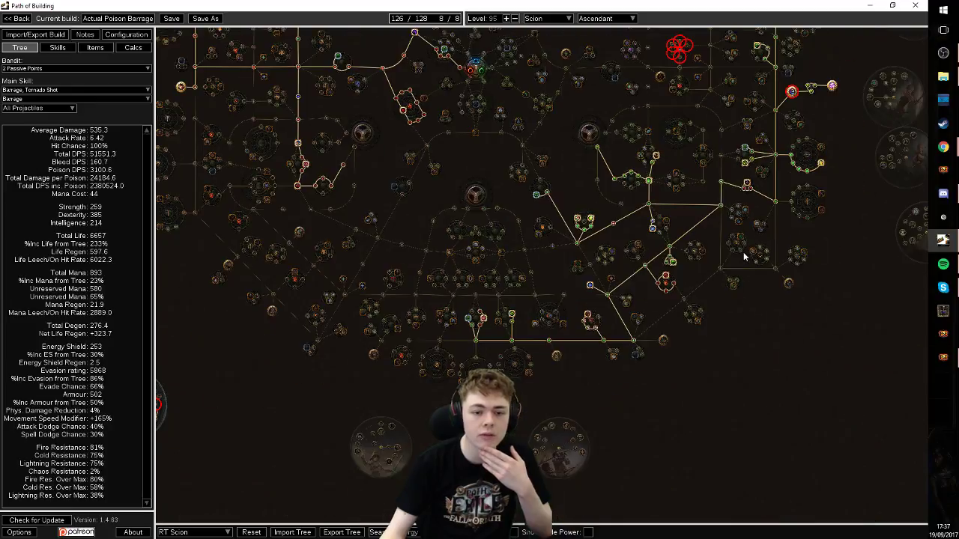
scroll(743, 252, "up", 6)
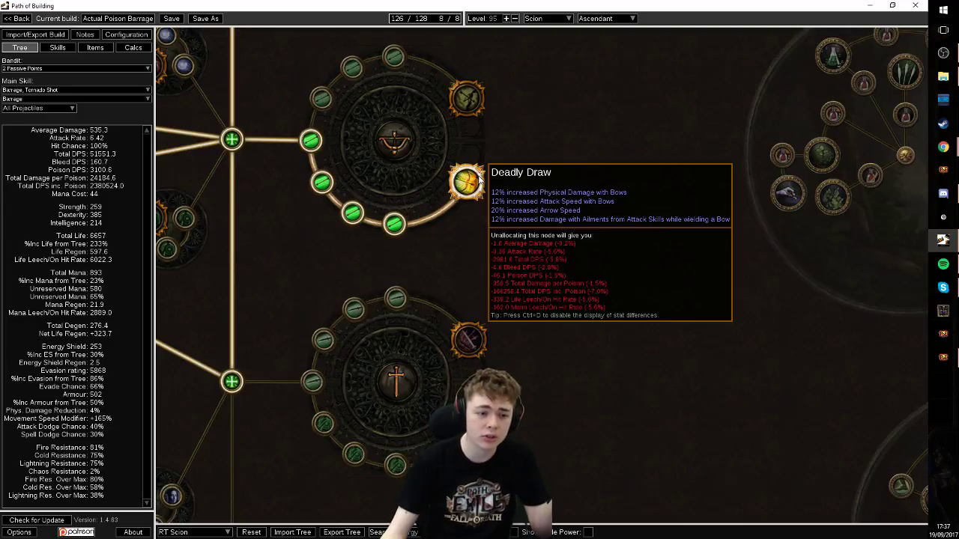
scroll(509, 172, "down", 5)
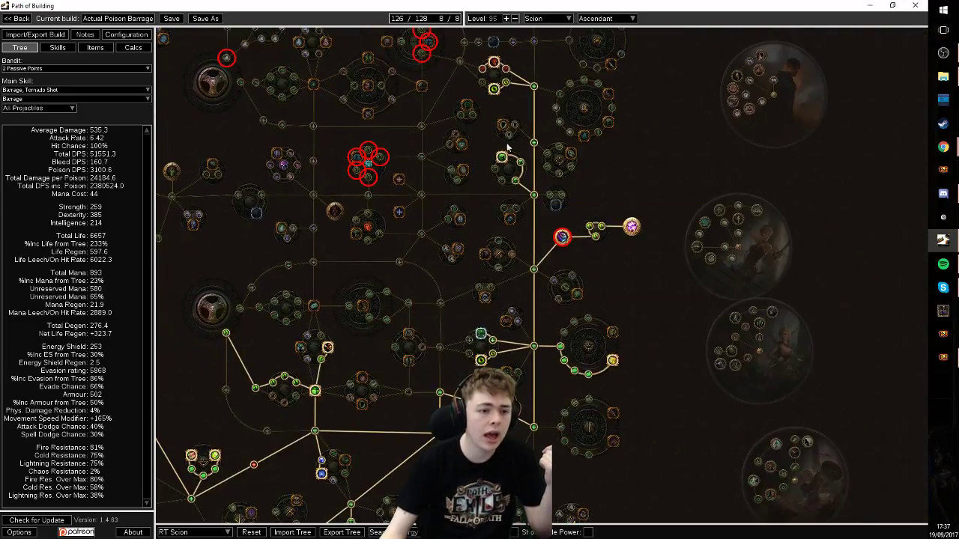
Step: Inspect the unallocated Method to the Madness node, and survey the layout of the whole passive tree
scroll(457, 300, "down", 3)
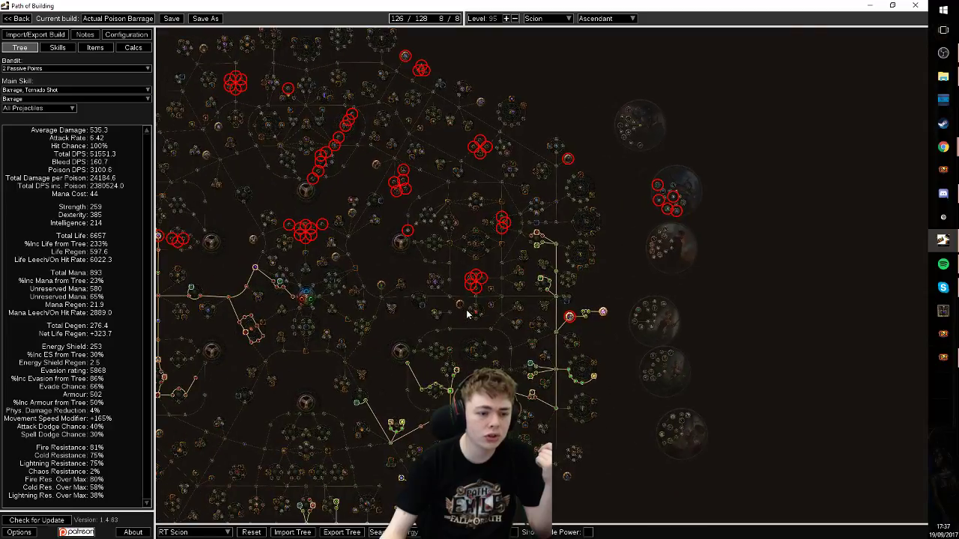
scroll(466, 315, "up", 5)
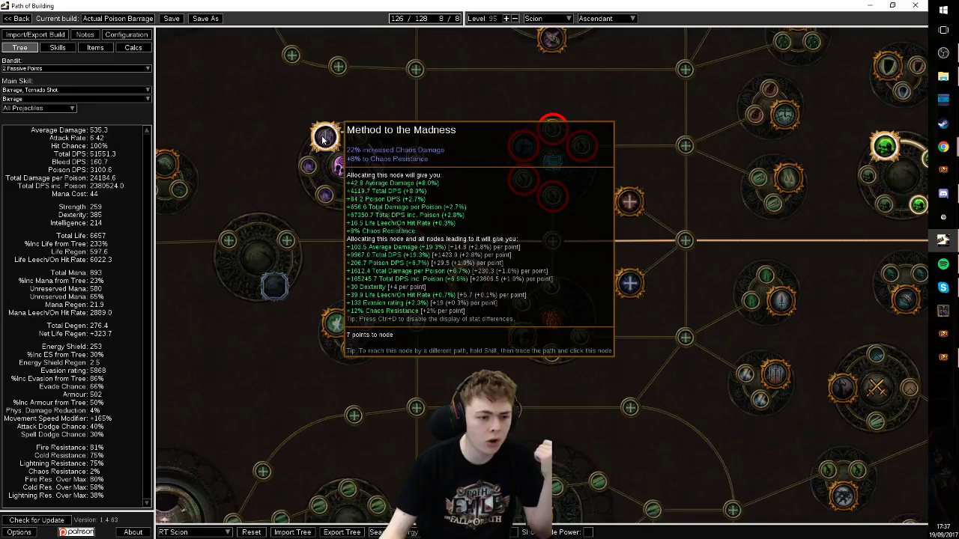
scroll(325, 138, "down", 3)
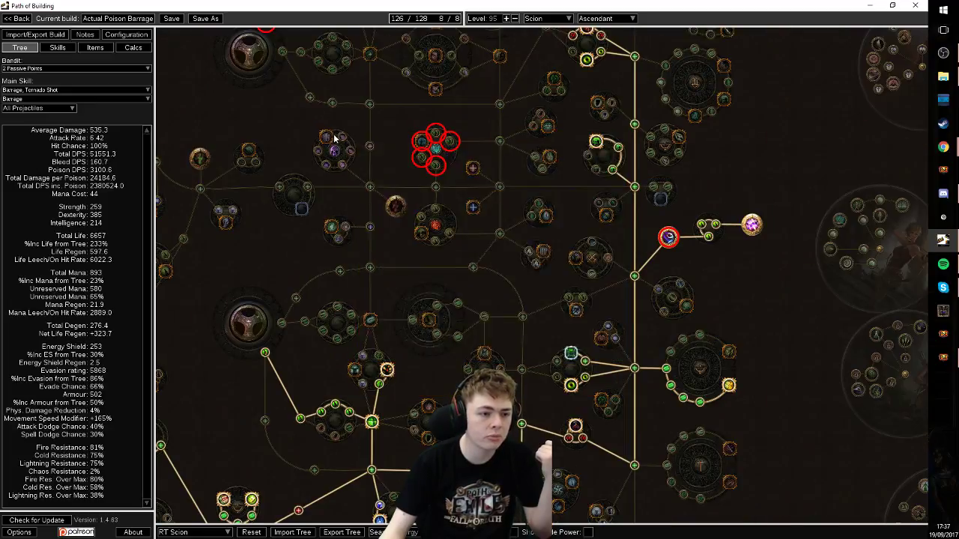
scroll(697, 251, "down", 3)
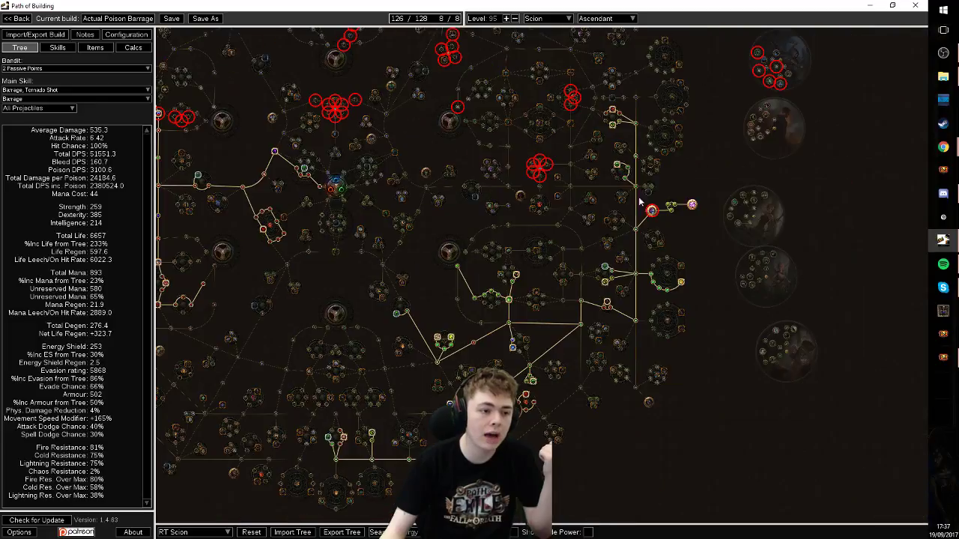
left_click_drag(698, 251, 699, 286)
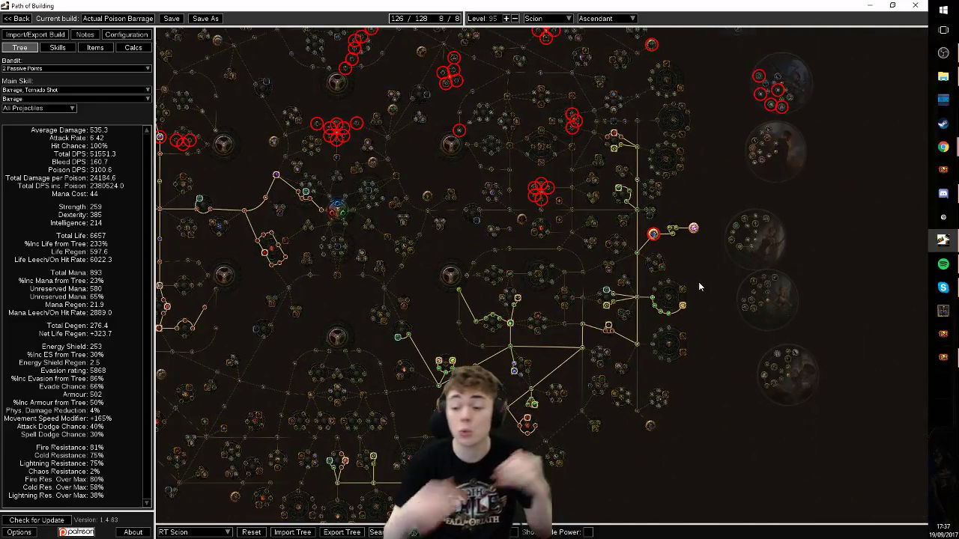
scroll(699, 282, "down", 2)
left_click_drag(698, 282, 782, 320)
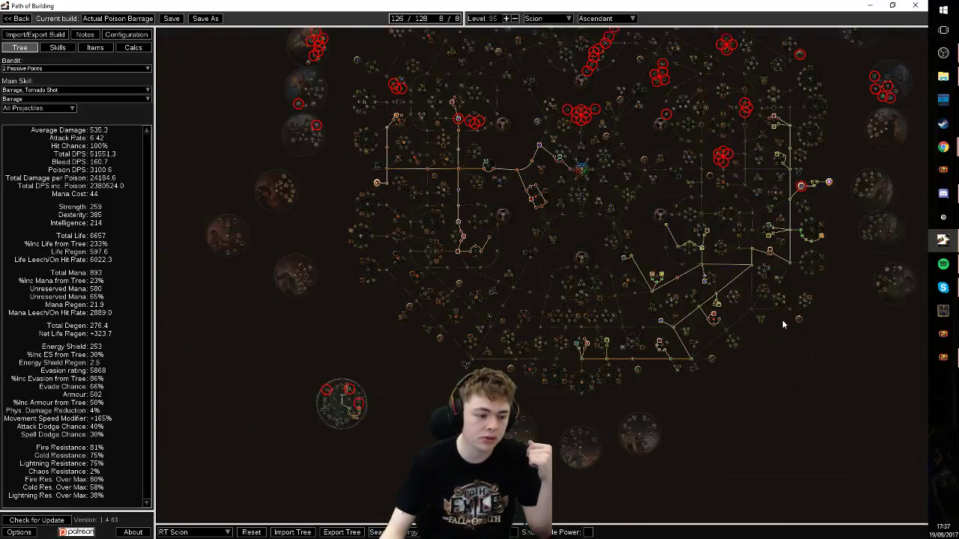
left_click_drag(551, 388, 457, 405)
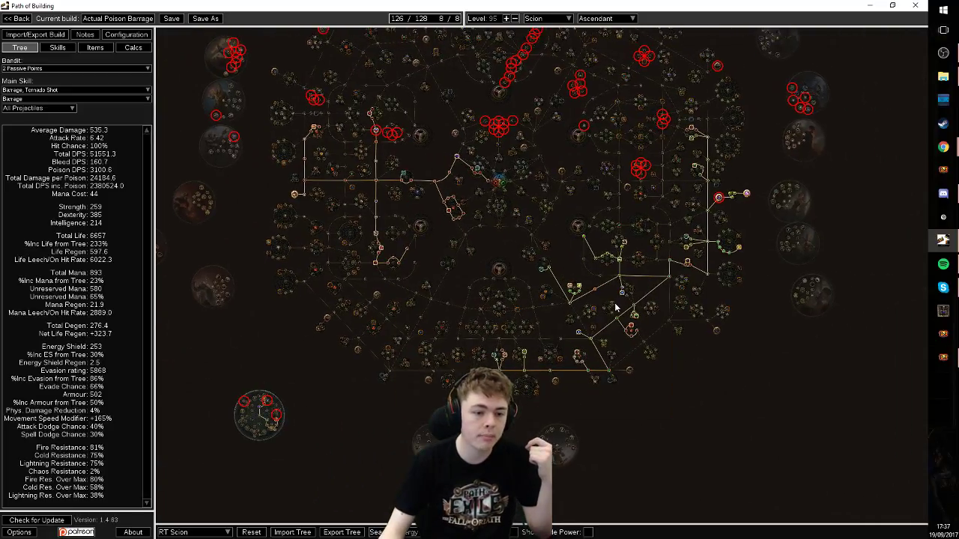
Step: Inspect the Toxic Strikes node, and try allocating the purple skull cluster west of the highlighted energy shield nodes along with its connecting path
mouse_move(636, 319)
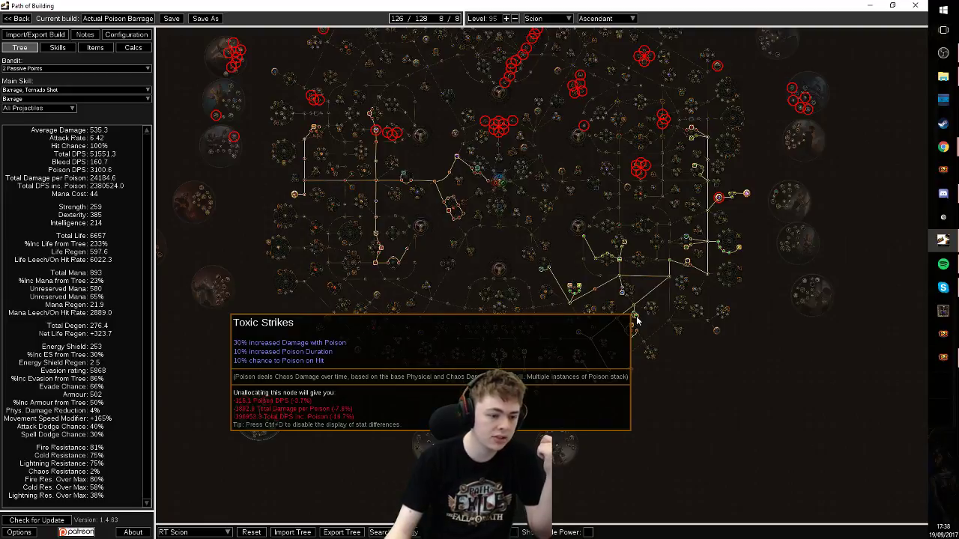
scroll(637, 320, "up", 3)
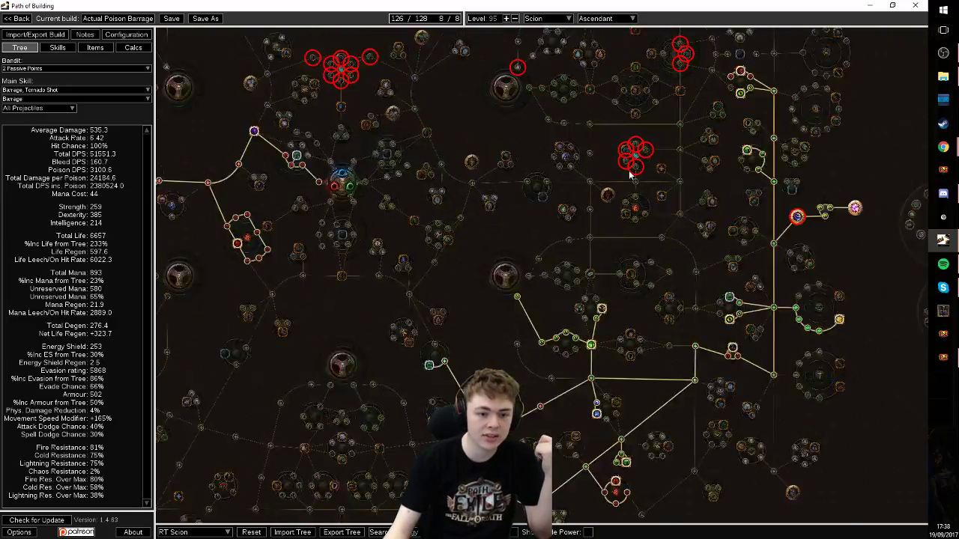
left_click(558, 144)
left_click(538, 135)
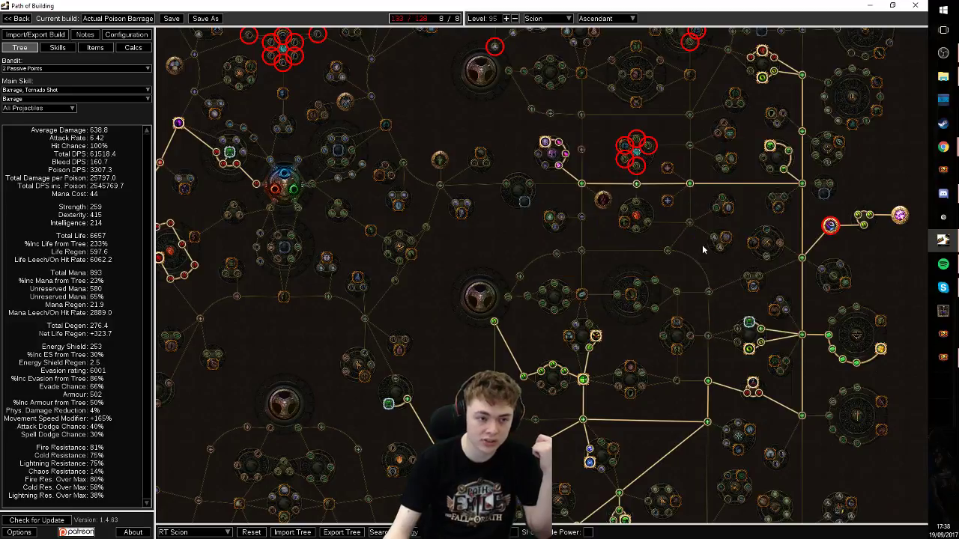
left_click(691, 185)
scroll(689, 172, "down", 3)
scroll(697, 171, "up", 5)
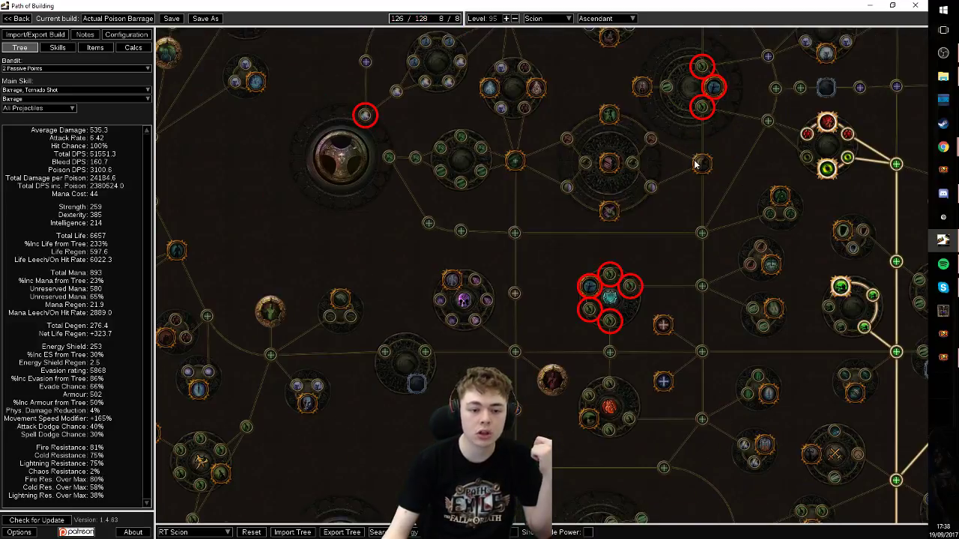
scroll(700, 171, "down", 4)
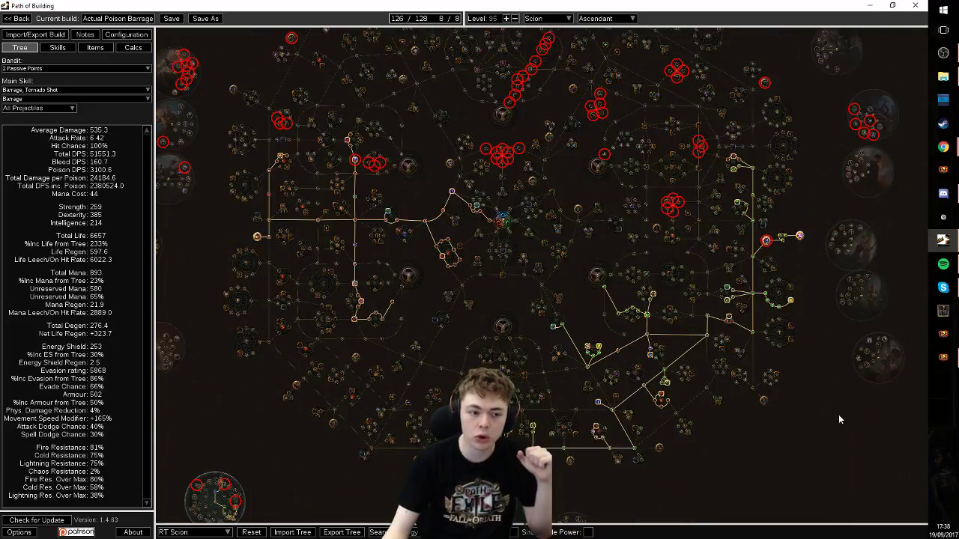
Step: Clear the passive tree's node search
left_click_drag(794, 408, 779, 315)
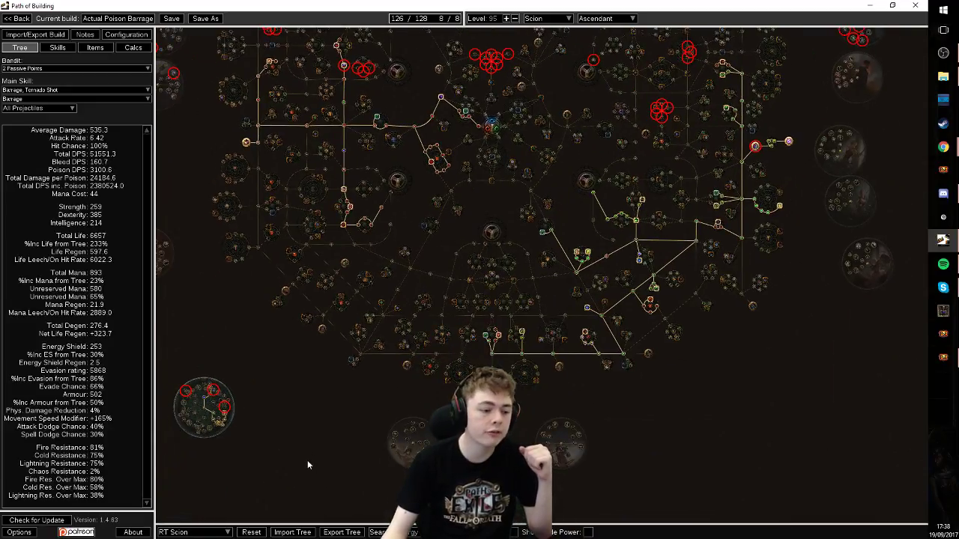
scroll(307, 465, "down", 2)
left_click_drag(305, 480, 338, 470)
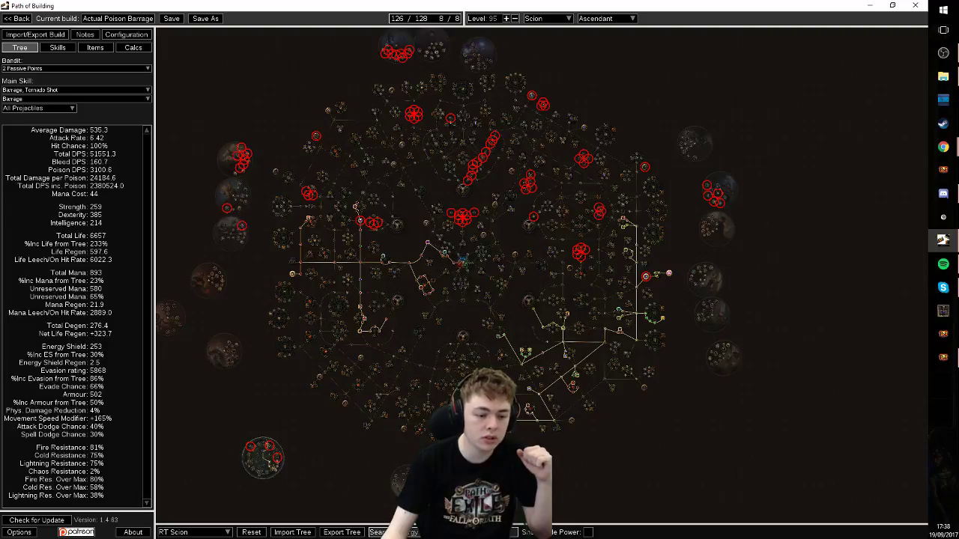
key("ctrl+a")
key("BackSpace")
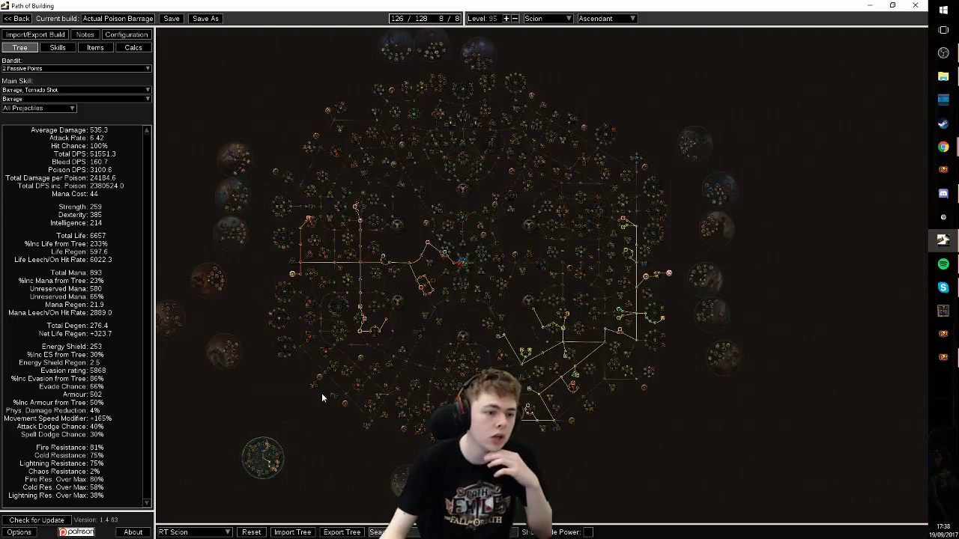
Step: Inspect the Void Beacon node in the Witch Ascendancy circle at the north of the passive tree
scroll(419, 133, "up", 4)
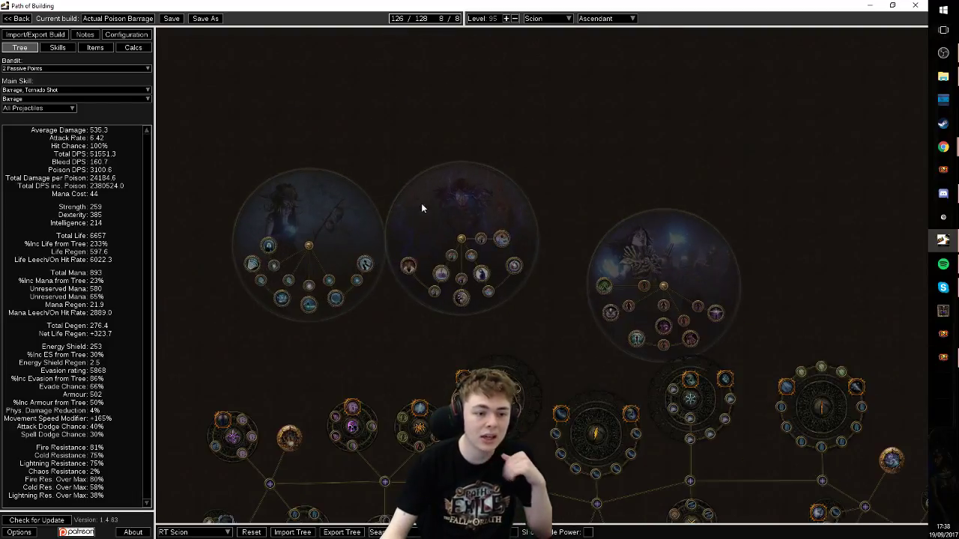
mouse_move(307, 309)
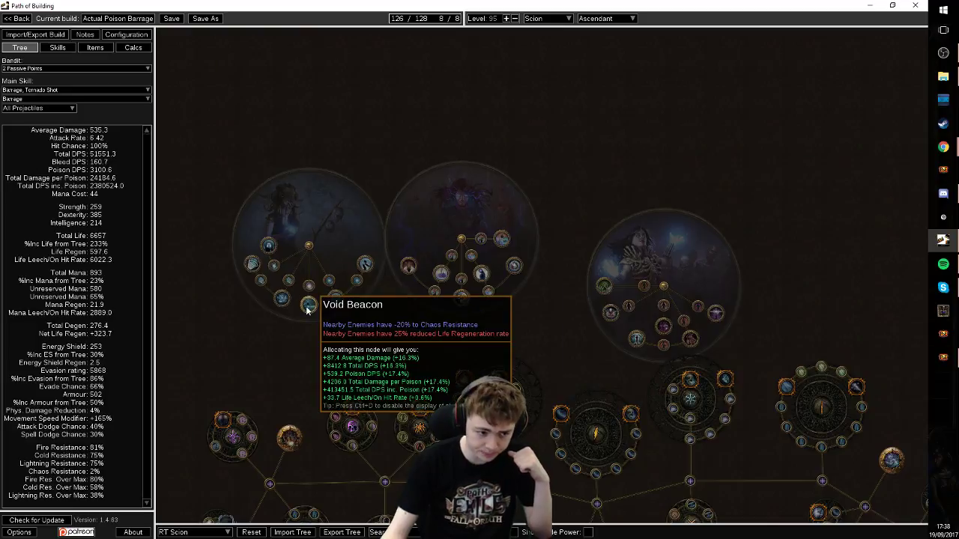
scroll(308, 309, "down", 1)
scroll(307, 309, "down", 1)
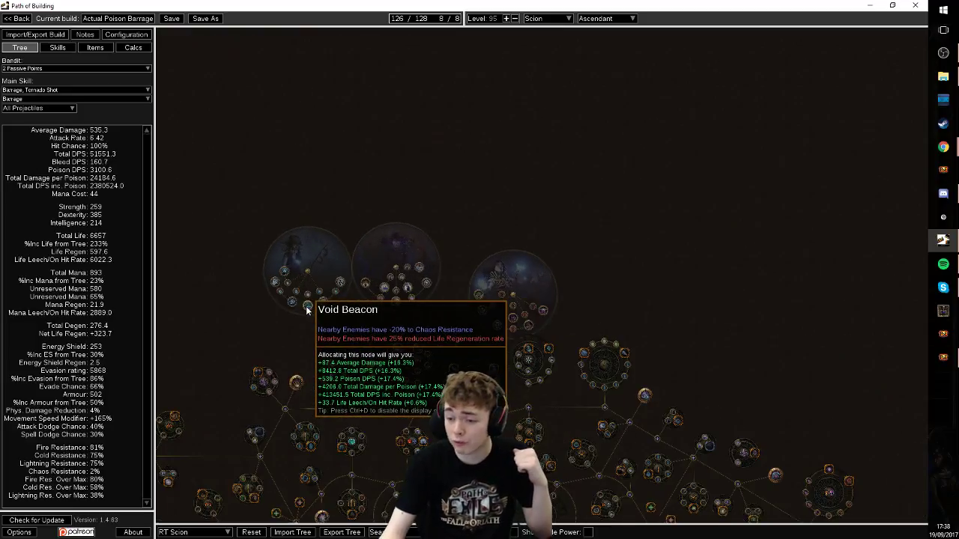
Step: Survey the Ascendancy class circles along the east and west sides of the passive tree, including the Scion's Shadow Ascendancy node
scroll(431, 72, "down", 3)
scroll(689, 283, "up", 4)
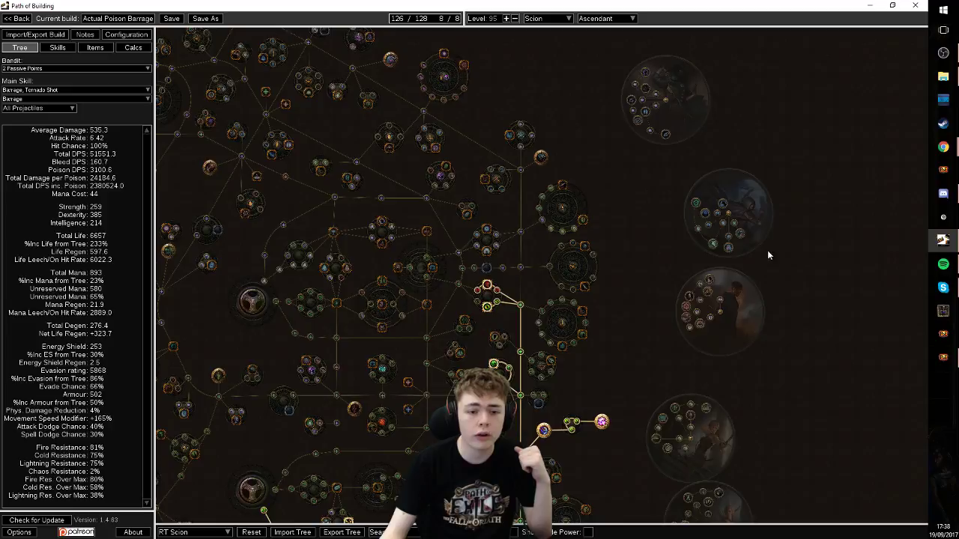
left_click_drag(777, 208, 765, 6)
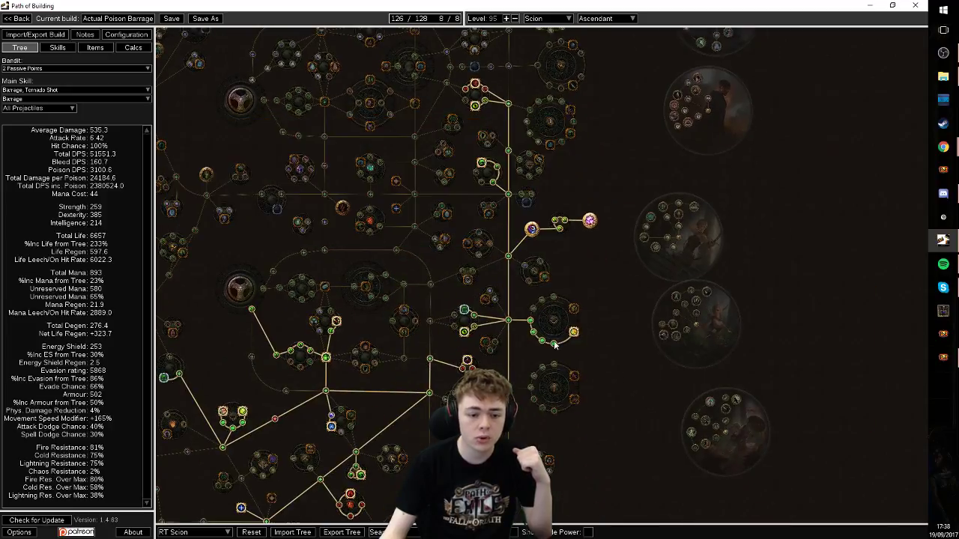
left_click_drag(773, 455, 783, 336)
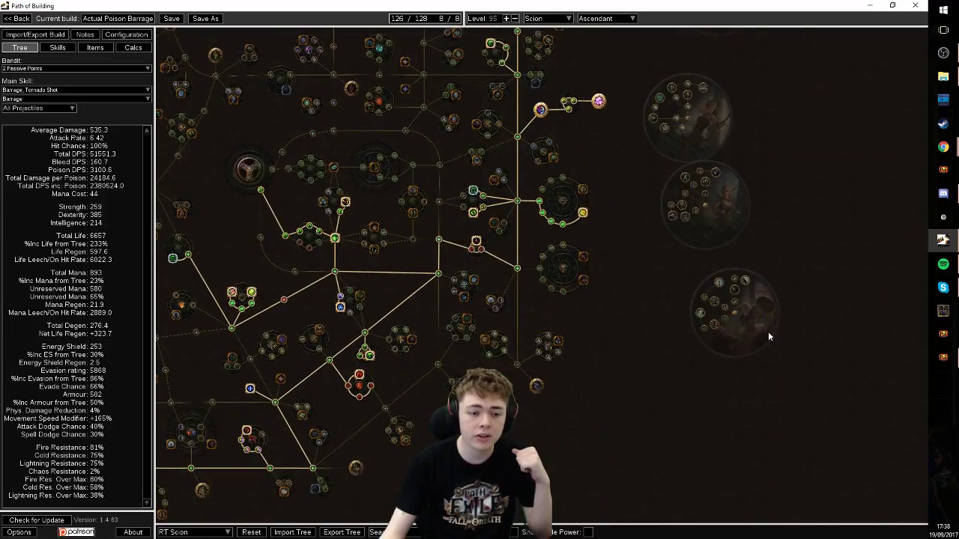
scroll(768, 337, "down", 3)
scroll(644, 373, "up", 2)
scroll(592, 300, "up", 3)
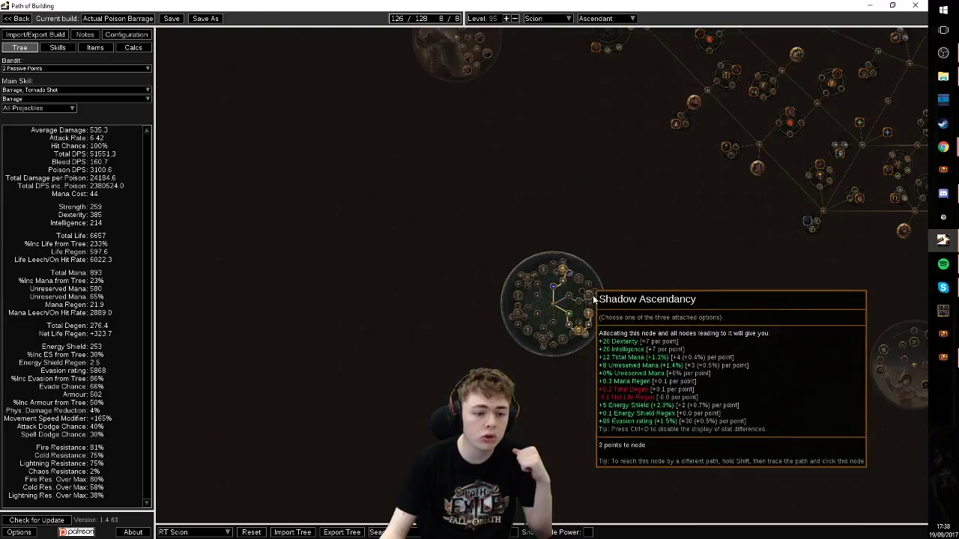
scroll(592, 299, "up", 2)
scroll(647, 228, "down", 3)
left_click_drag(593, 140, 593, 346)
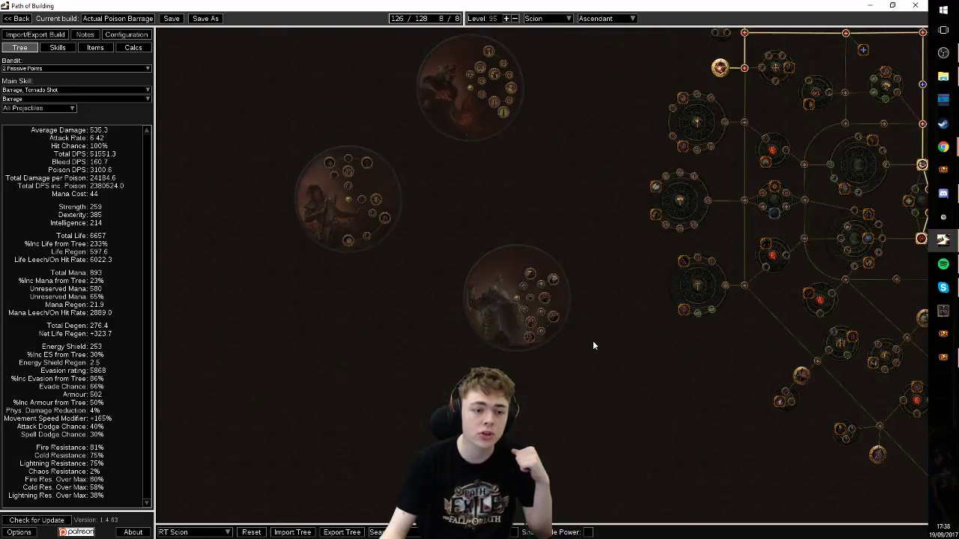
scroll(663, 383, "down", 2)
scroll(272, 128, "up", 2)
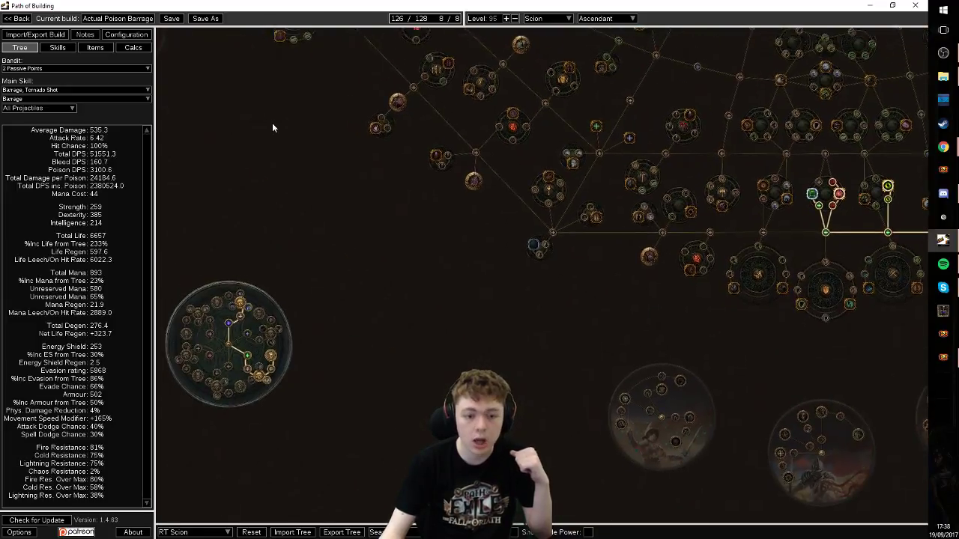
Step: Examine the allocated paths in the Scion's Ascendant circle southwest of the passive tree
left_click_drag(272, 127, 596, 98)
scroll(596, 99, "down", 2)
scroll(626, 216, "up", 2)
left_click_drag(606, 250, 547, 255)
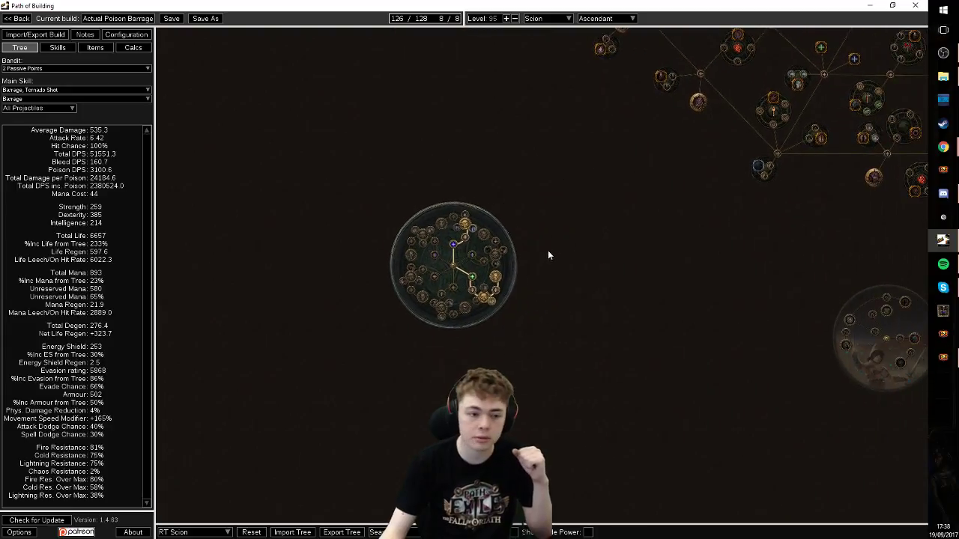
scroll(664, 257, "down", 3)
scroll(657, 243, "up", 4)
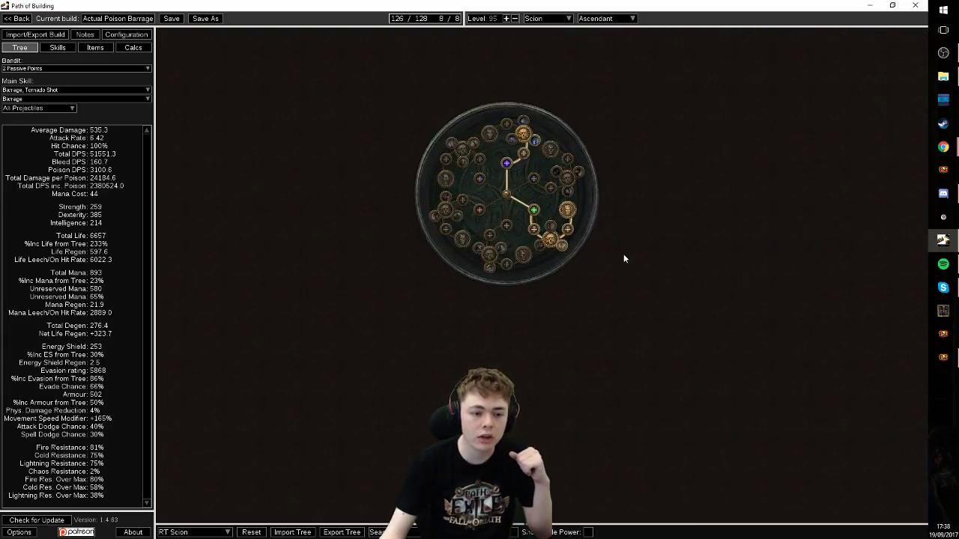
scroll(624, 258, "down", 2)
scroll(696, 269, "up", 2)
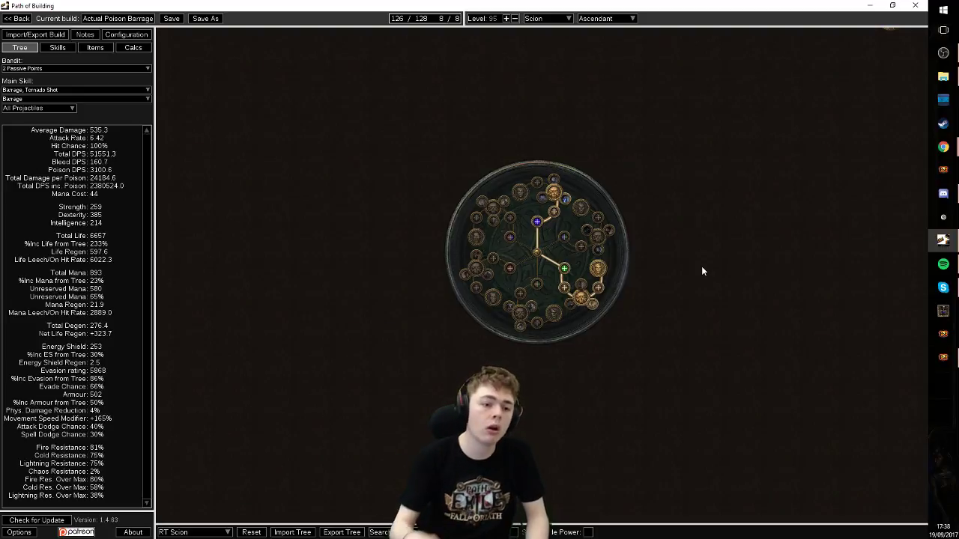
scroll(702, 271, "down", 4)
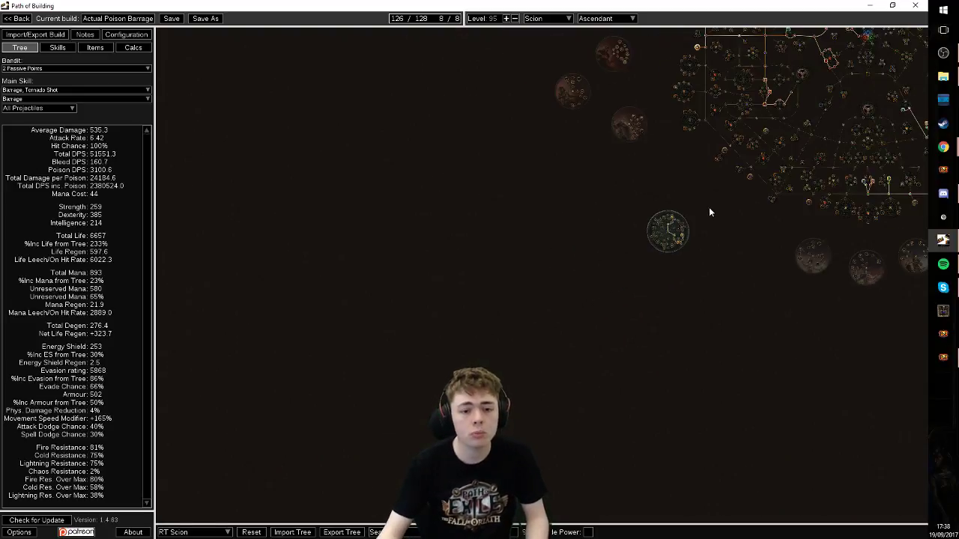
Step: Review the chaos resistance reduction and damage gain offered by the Witch's Void Beacon node
scroll(709, 212, "up", 6)
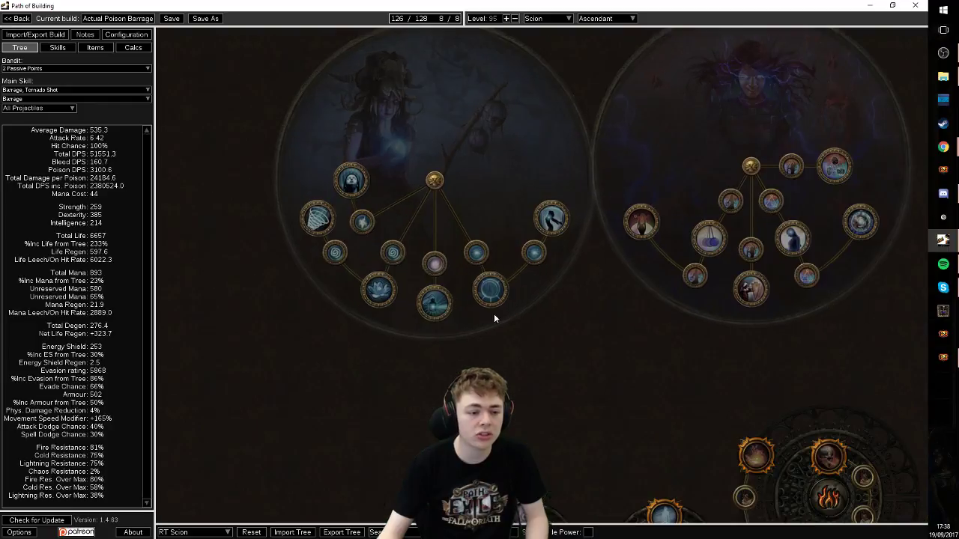
mouse_move(447, 302)
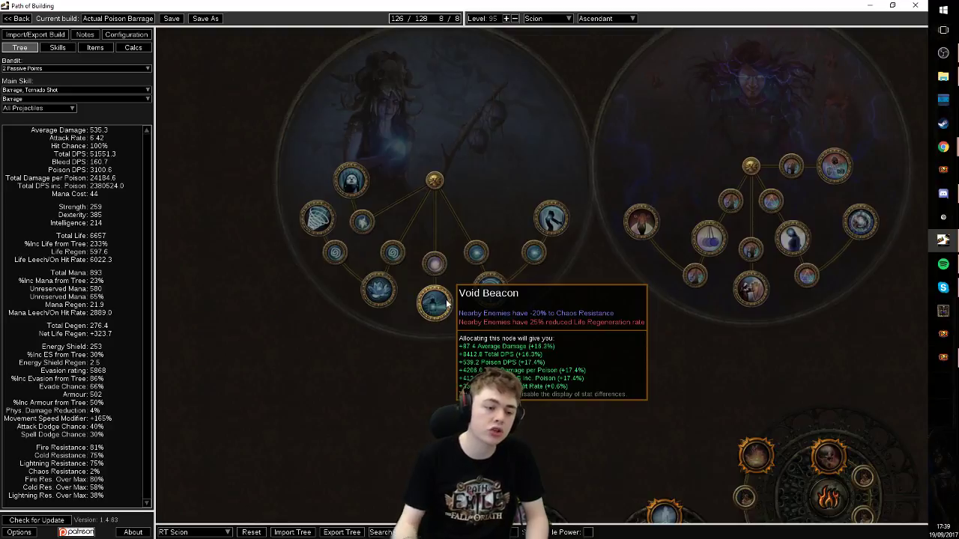
scroll(447, 303, "down", 5)
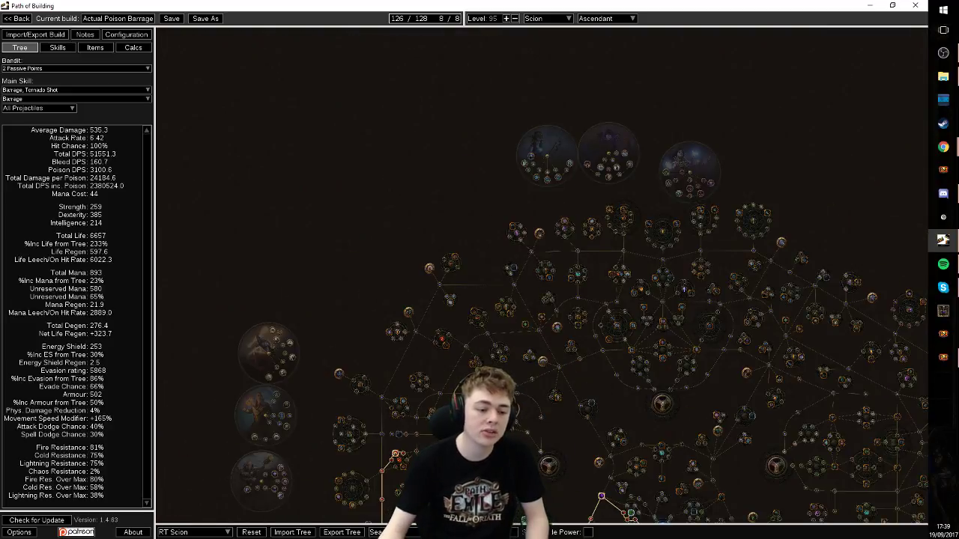
Step: Compare the allocated Occultist node in the Ascendant circle with the Templar Ascendancy and Guardian options
scroll(418, 421, "down", 2)
left_click_drag(418, 420, 565, 167)
scroll(577, 158, "up", 8)
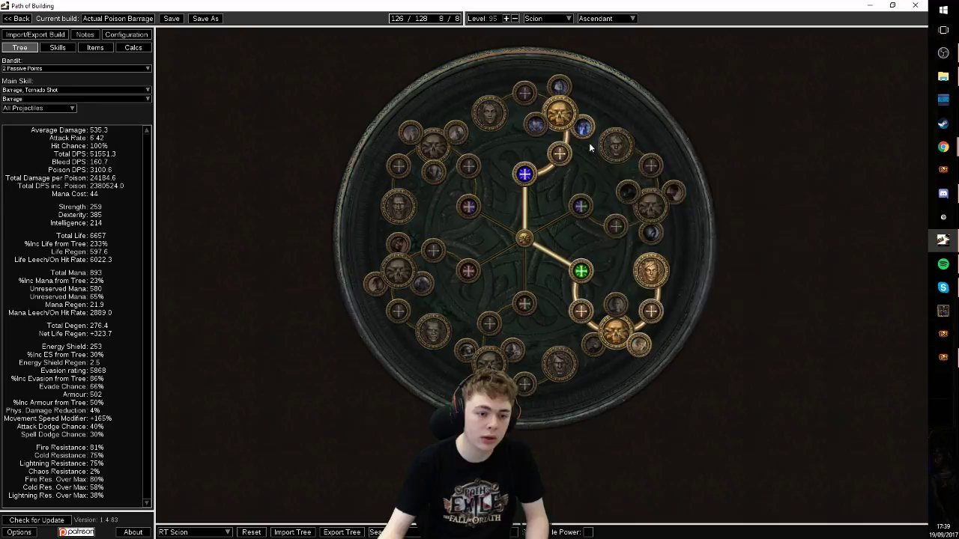
mouse_move(584, 129)
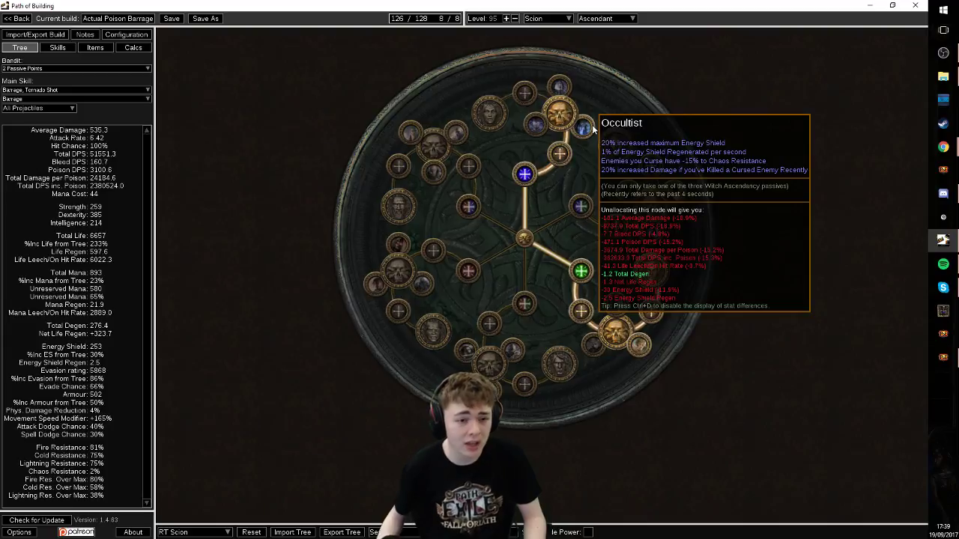
mouse_move(444, 148)
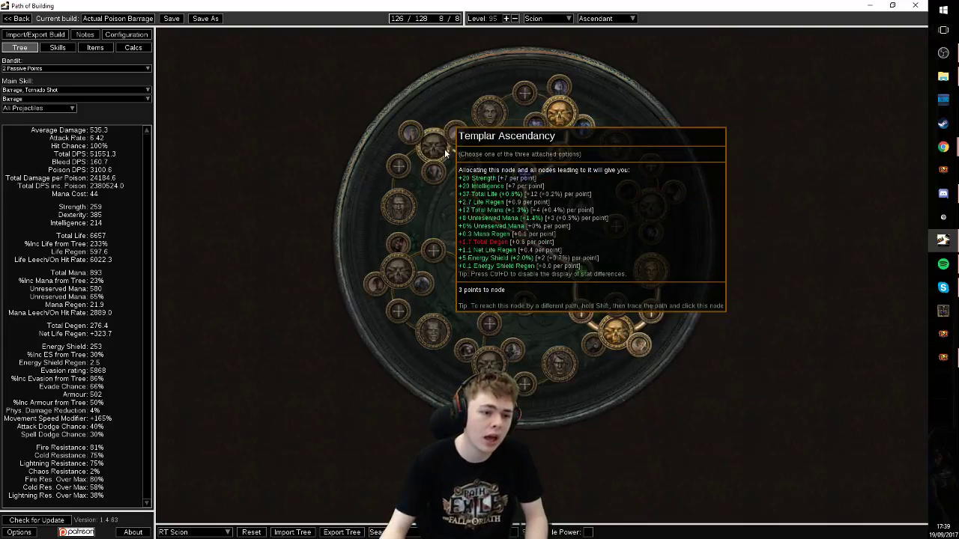
mouse_move(458, 134)
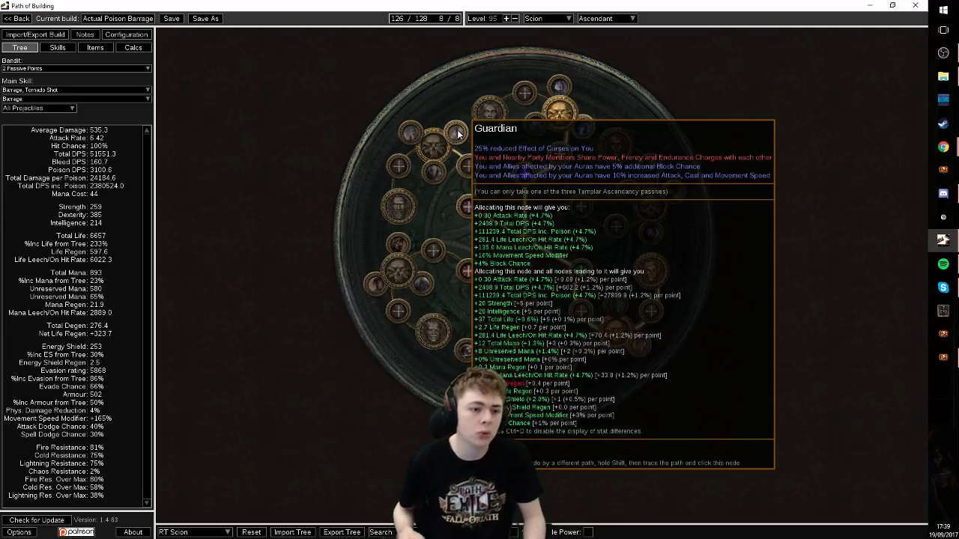
Step: Review the gems in the Barrage, Tornado Shot socket group and the modifiers on the equipped The Embalmer gloves
left_click(58, 47)
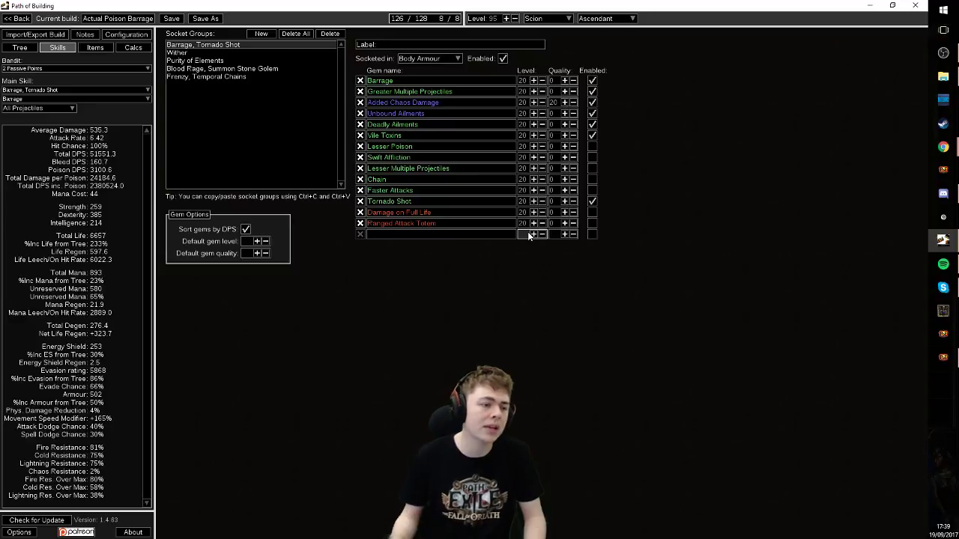
left_click(111, 48)
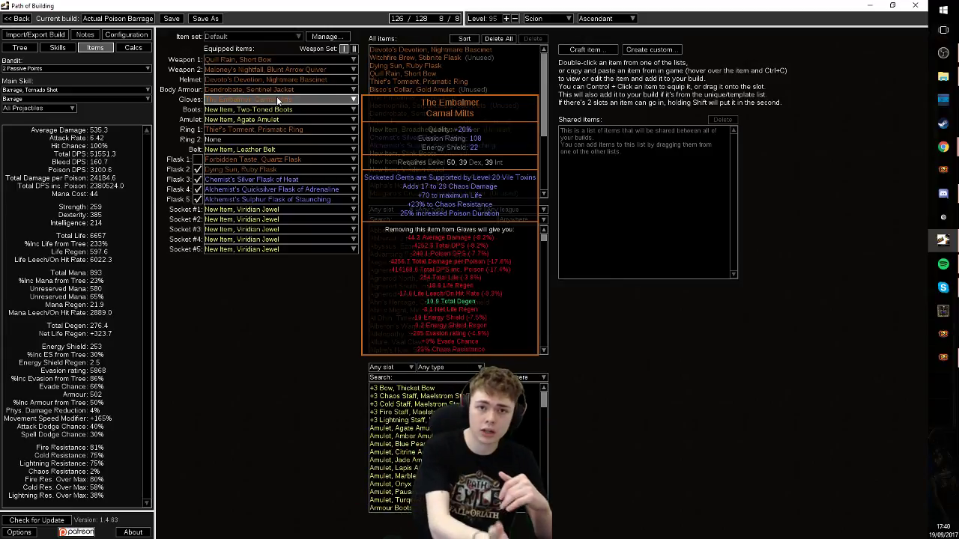
mouse_move(222, 89)
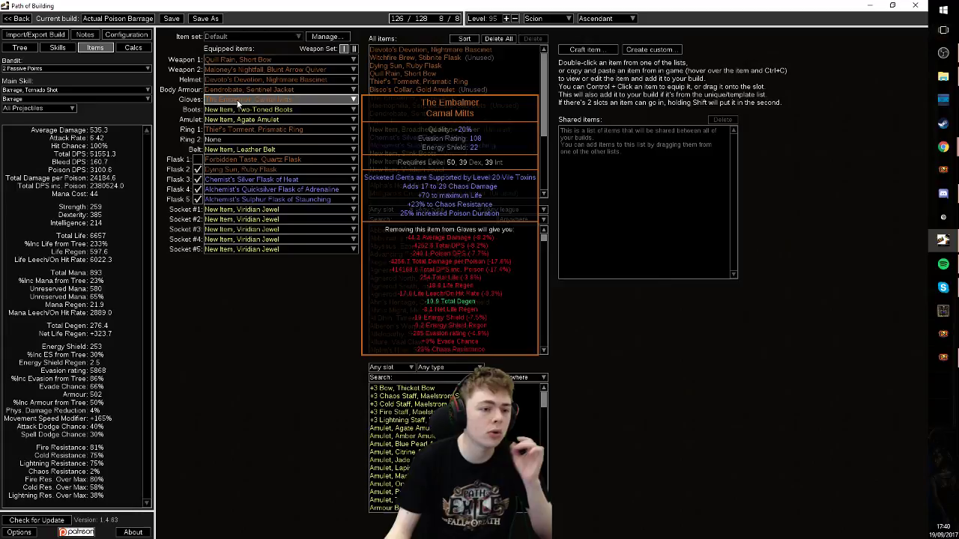
Step: Check the effect of Lesser Multiple Projectiles in the Barrage, Tornado Shot group, and toggle Added Chaos Damage off and on to compare damage
left_click(57, 47)
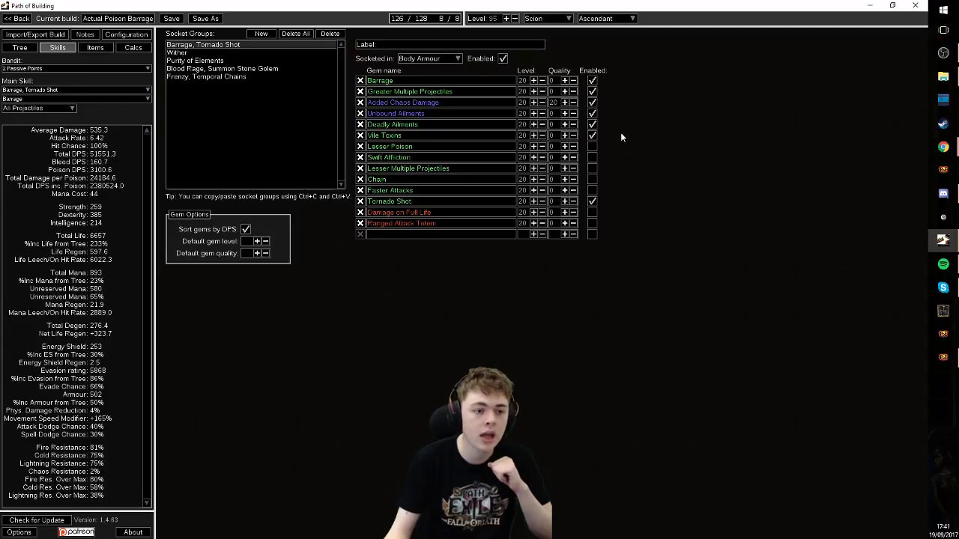
mouse_move(590, 172)
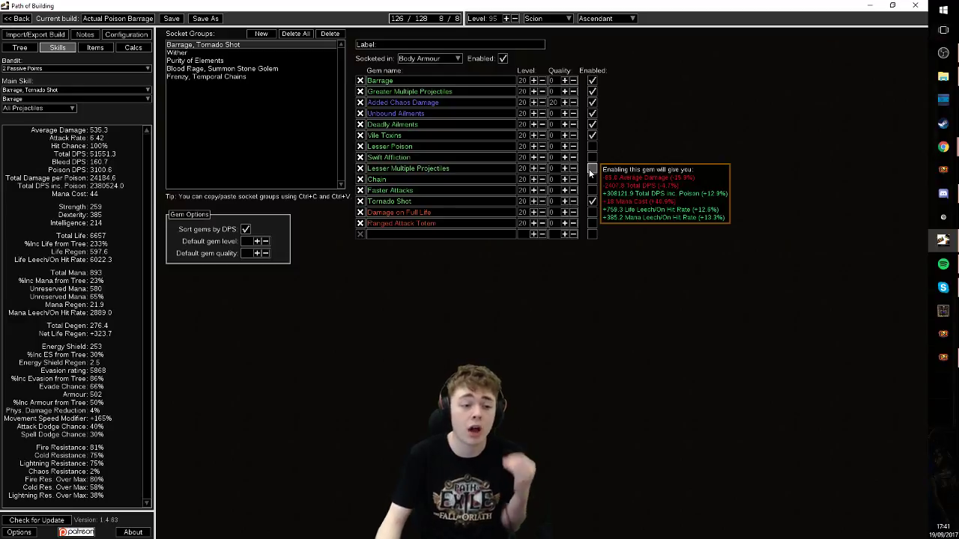
left_click(592, 102)
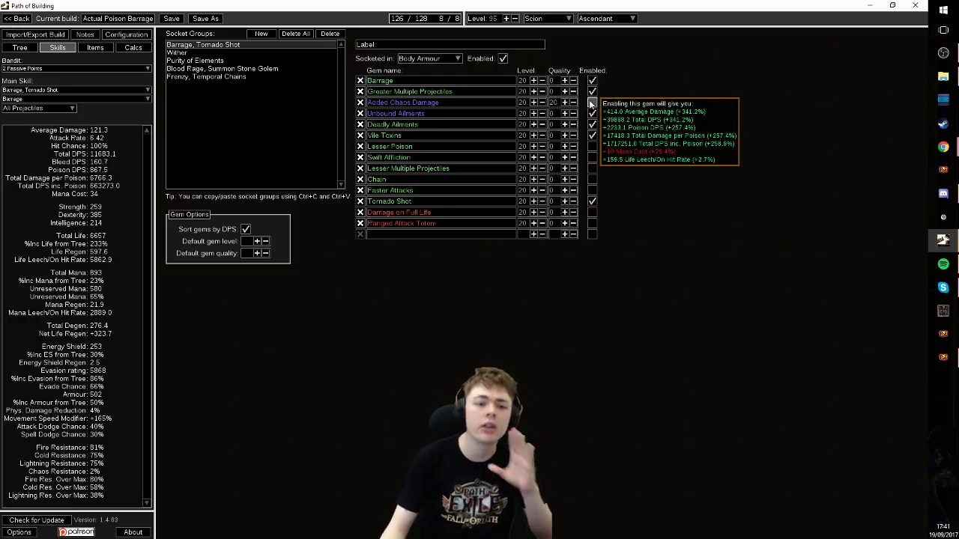
left_click(592, 101)
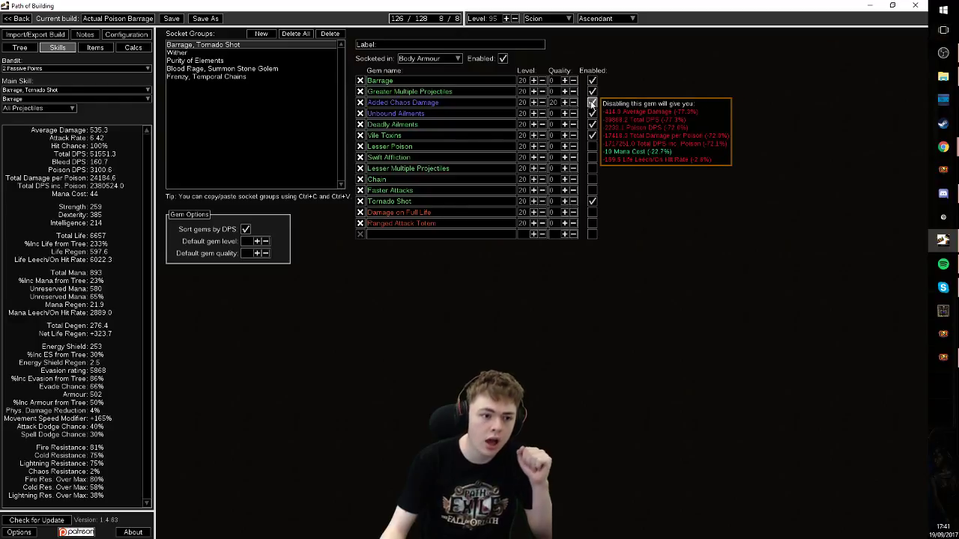
Step: Check the damage effect of Lesser Poison and review the modifiers on the equipped The Embalmer gloves
mouse_move(593, 147)
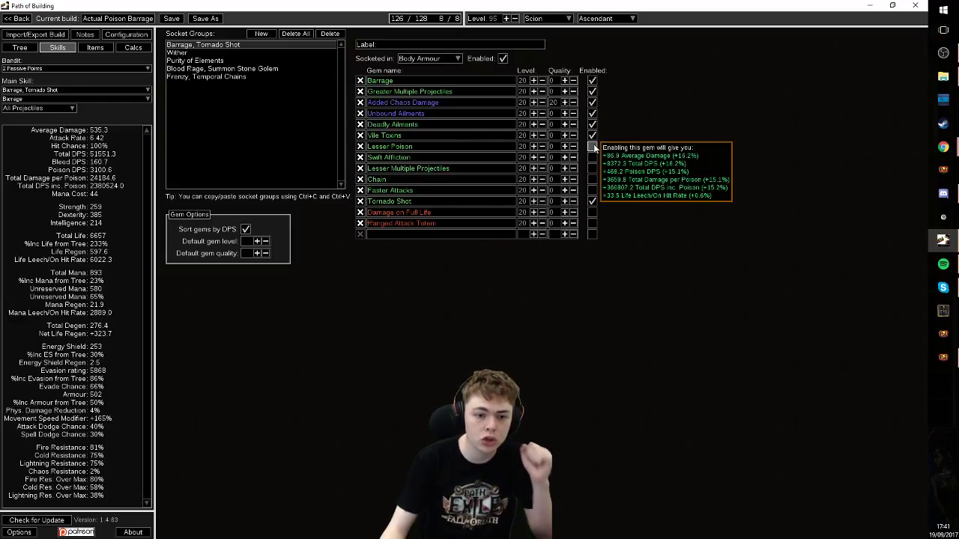
left_click(89, 47)
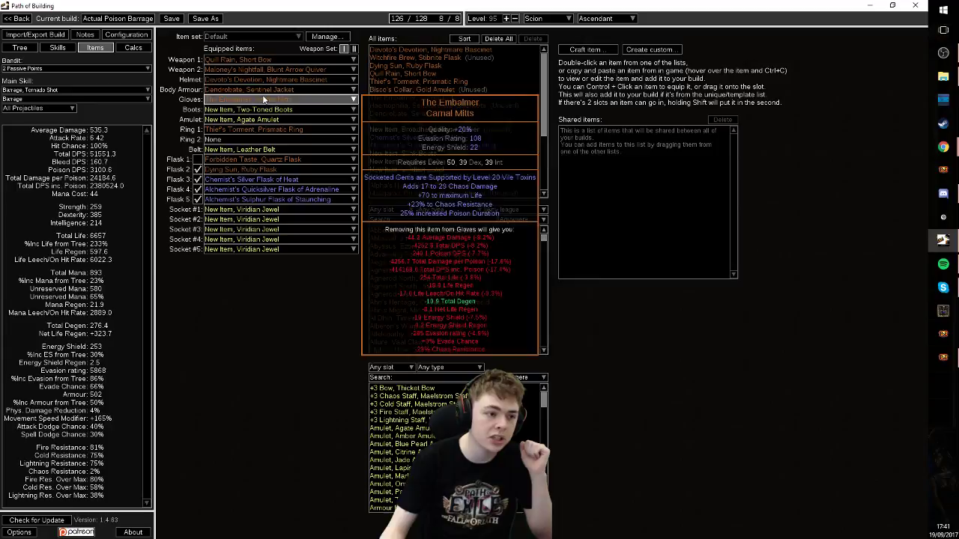
mouse_move(261, 89)
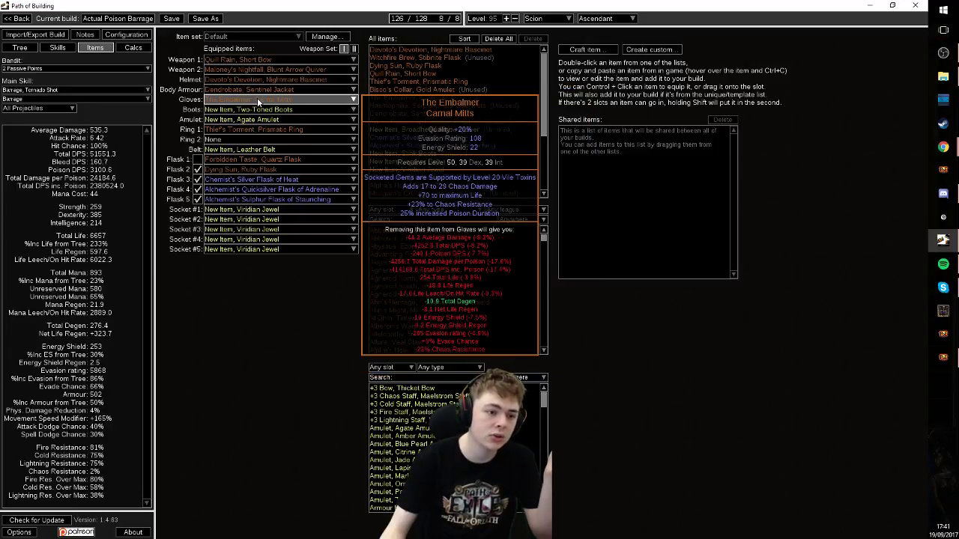
left_click(58, 48)
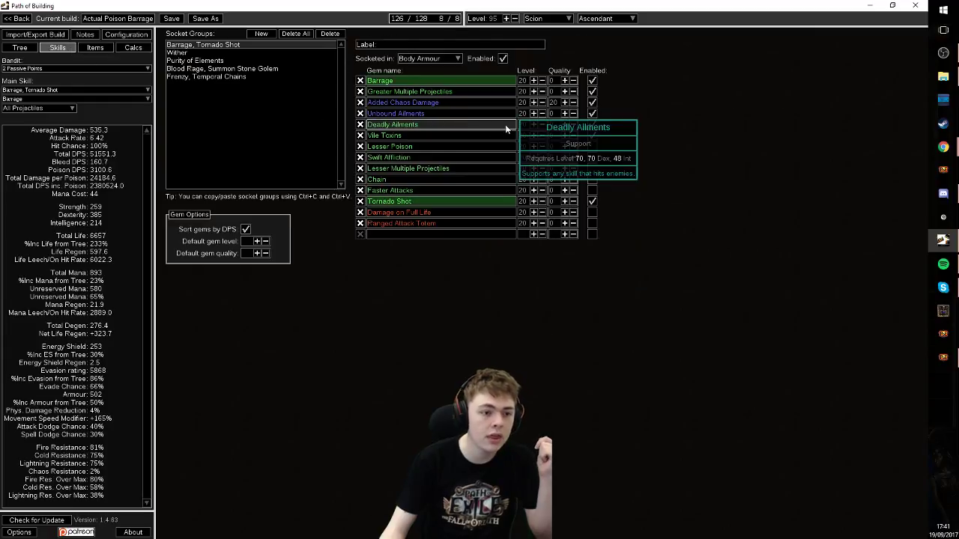
Step: Compare the damage effects of Vile Toxins and Swift Affliction, and enable Chain in the Barrage, Tornado Shot group
mouse_move(592, 124)
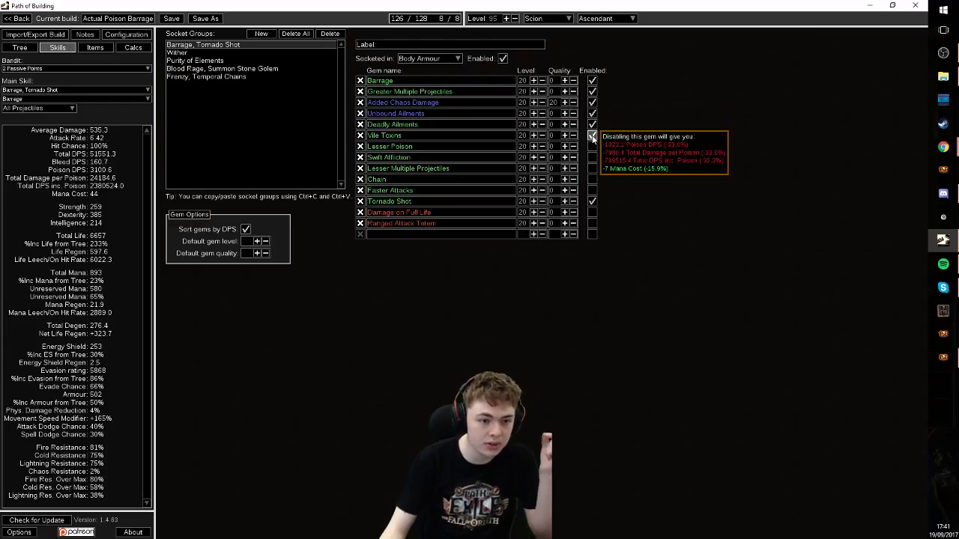
mouse_move(597, 160)
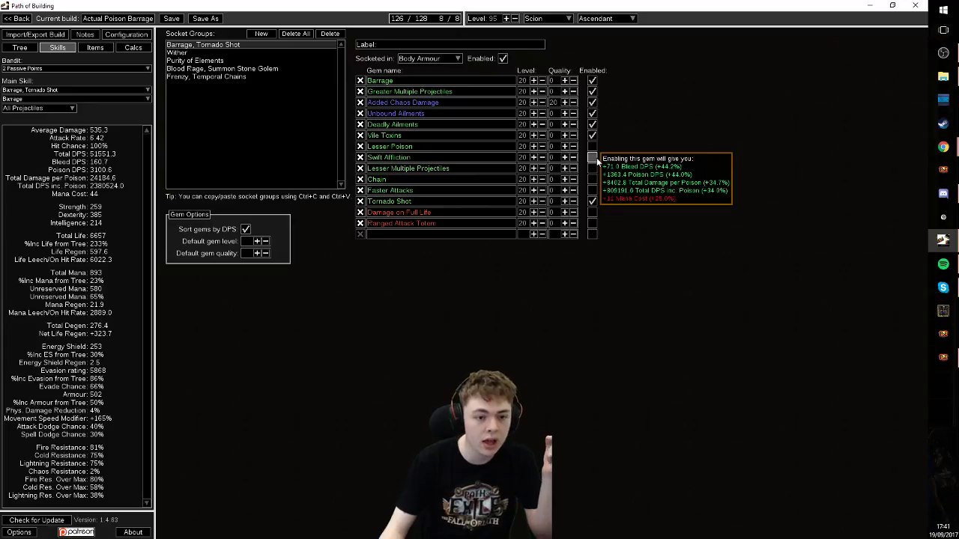
mouse_move(594, 215)
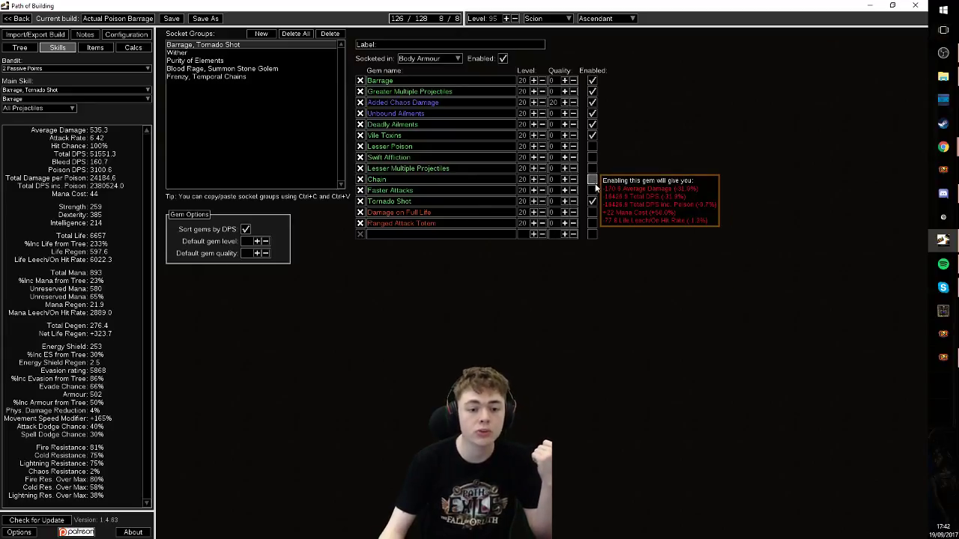
left_click(595, 185)
left_click(595, 184)
left_click(595, 184)
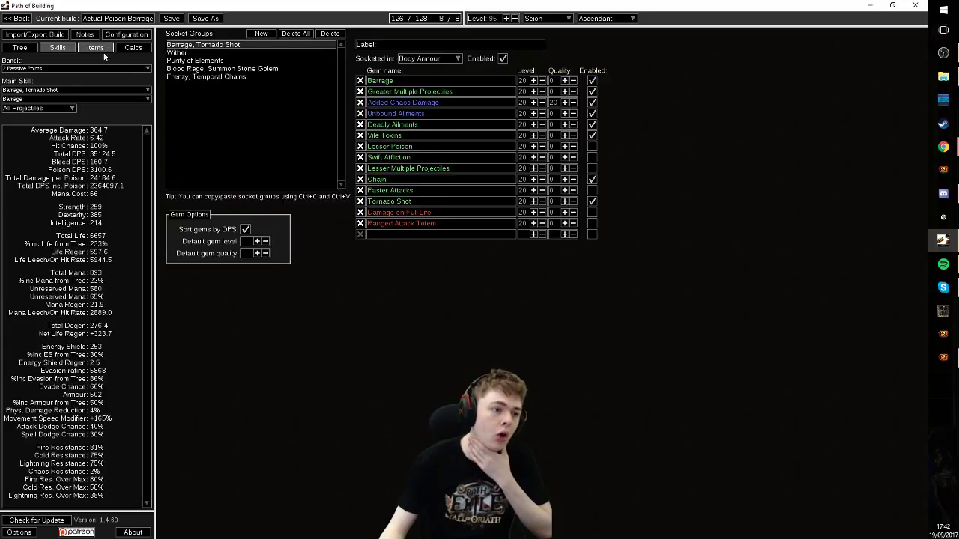
Step: Review the Wither socket group, make Wither the main skill and switch it to 1 Stack and back to 20 Stacks
left_click(180, 53)
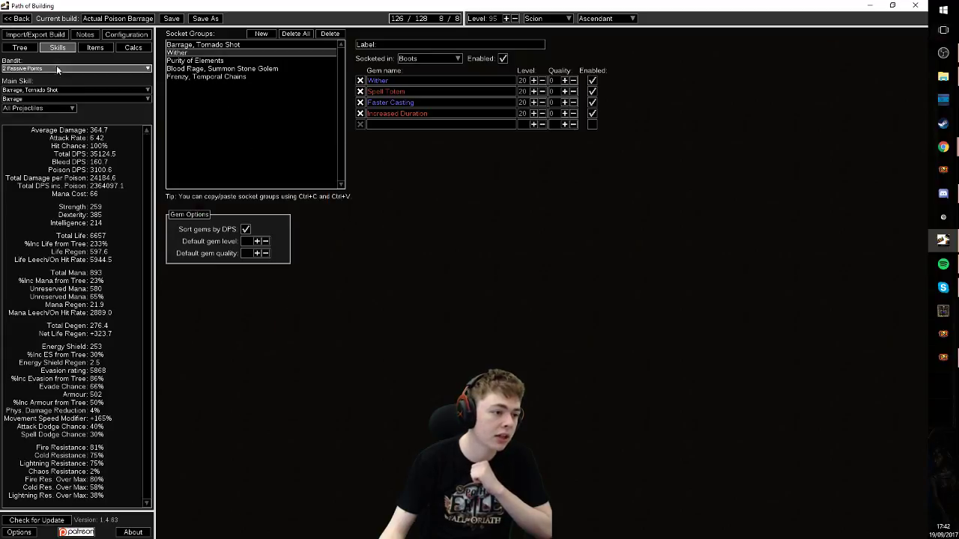
left_click(75, 89)
left_click(36, 103)
left_click(39, 109)
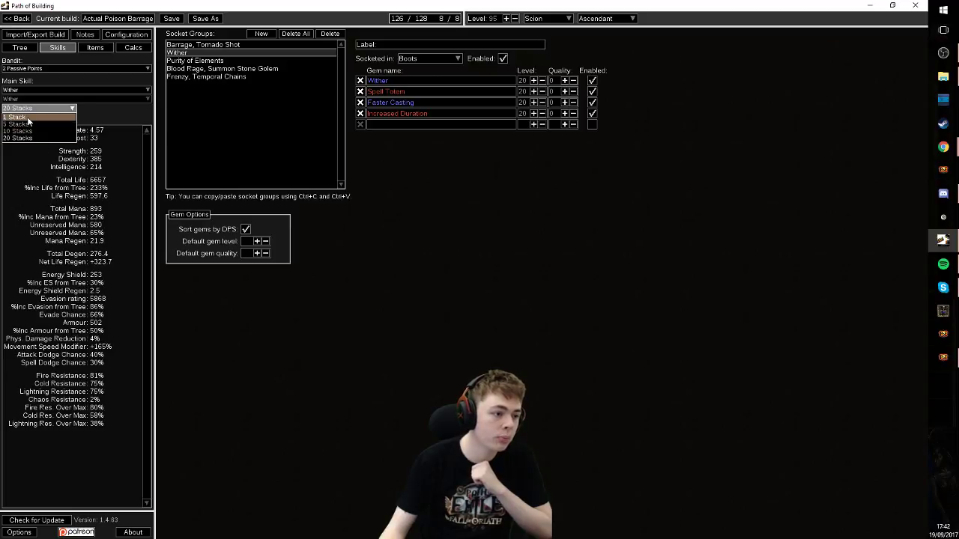
left_click(29, 117)
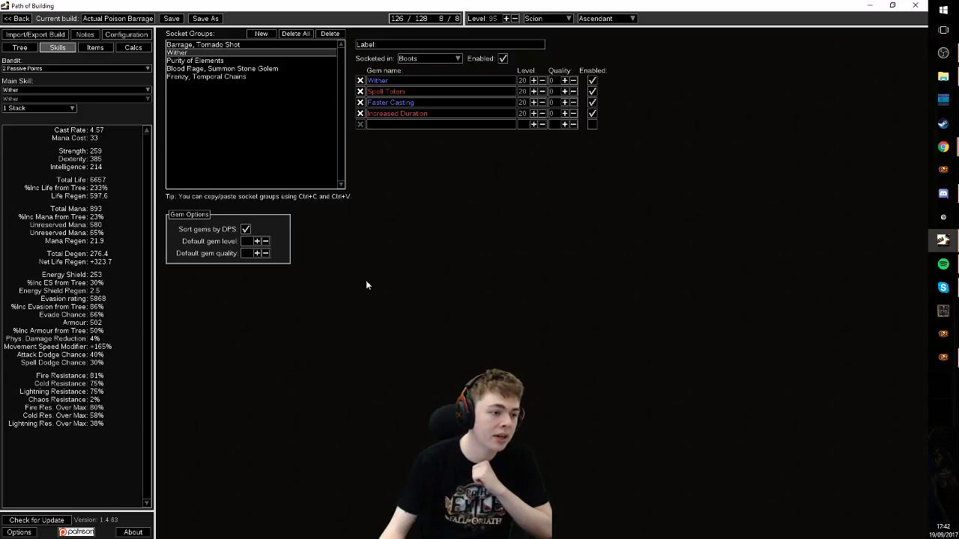
left_click(22, 108)
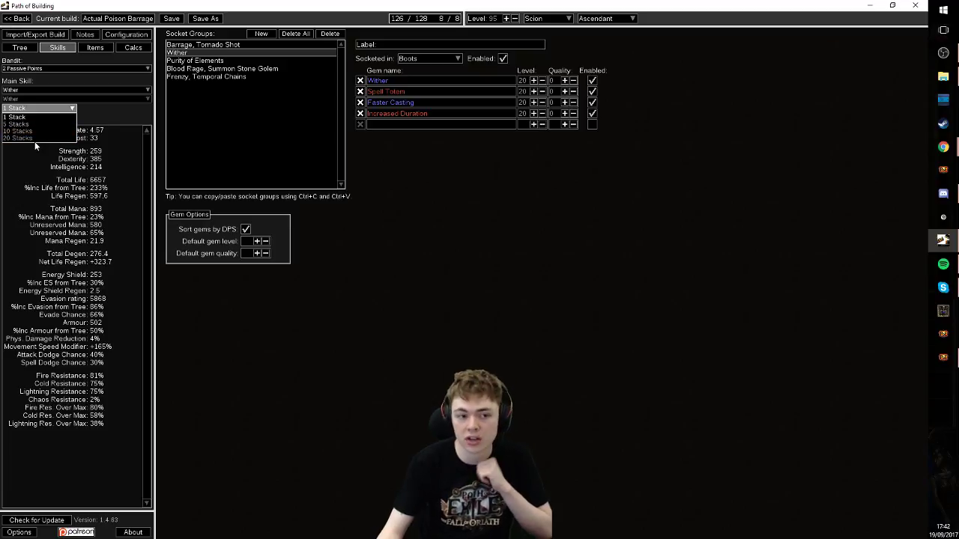
left_click(32, 139)
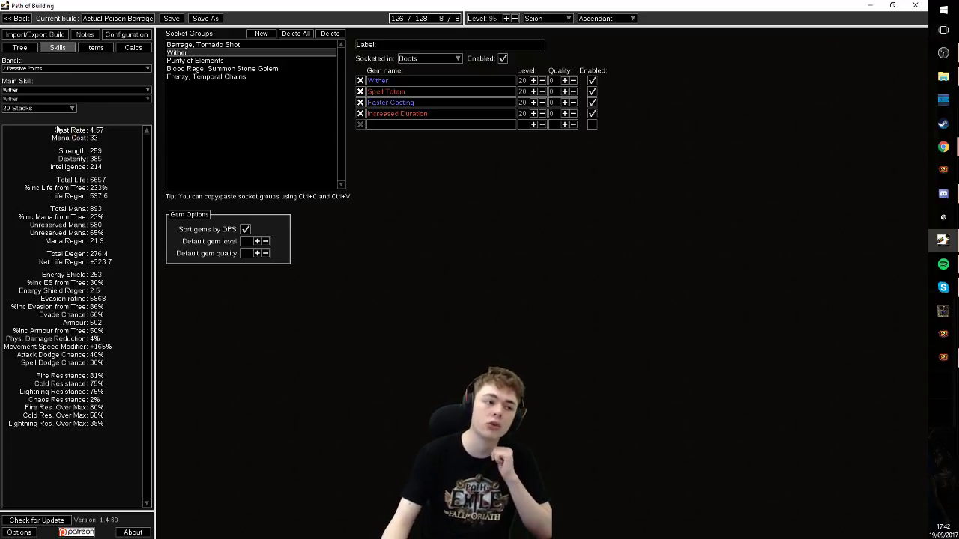
Step: Examine the Occultist and Necromancer options among the Witch nodes in the Ascendant circle
left_click(19, 47)
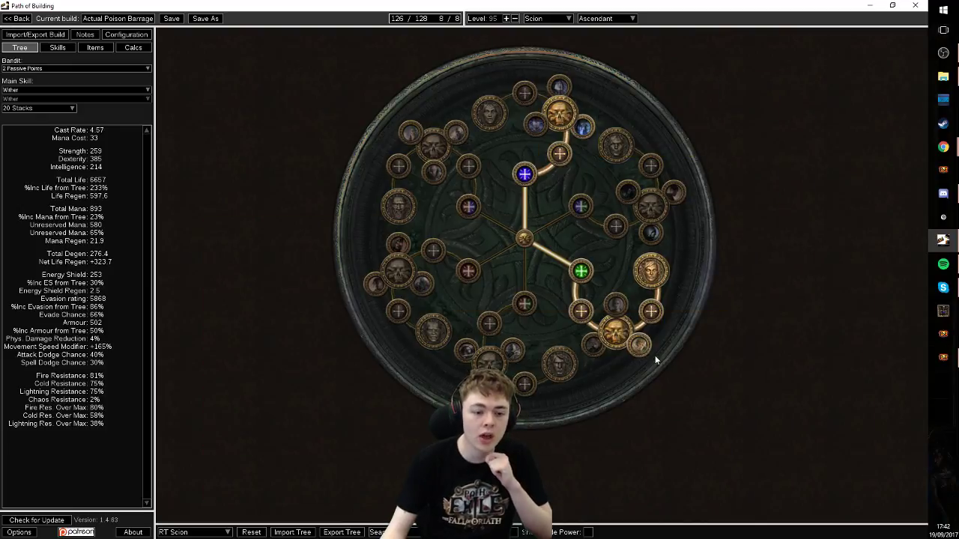
mouse_move(642, 356)
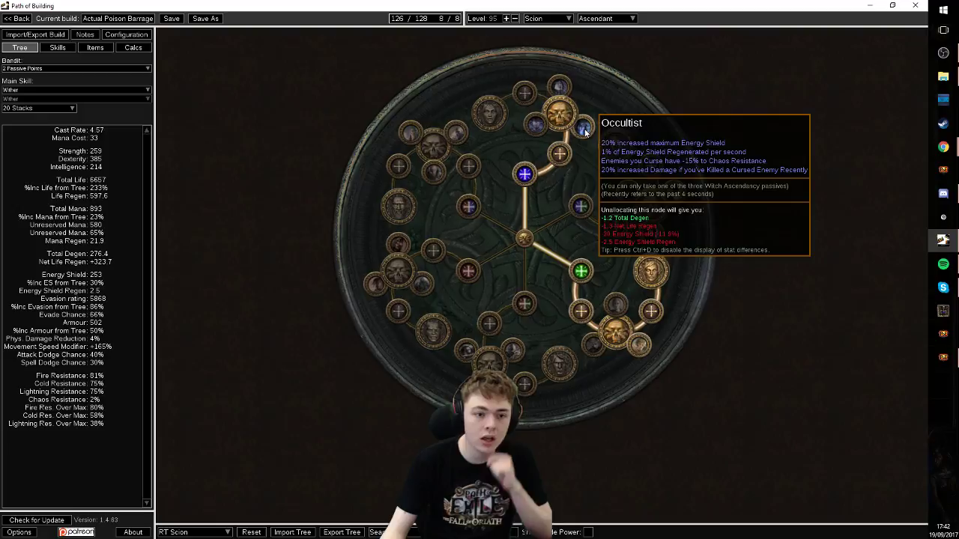
mouse_move(455, 132)
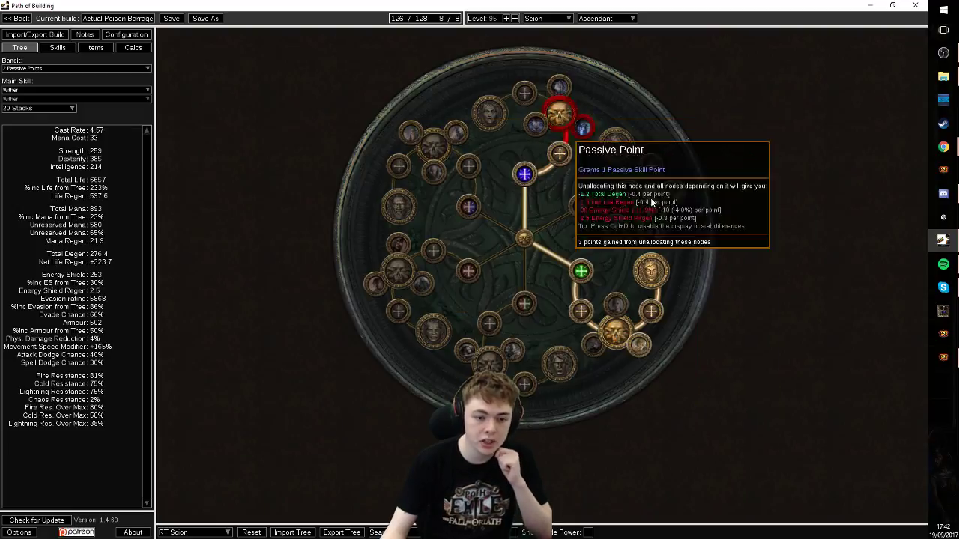
mouse_move(654, 239)
scroll(528, 155, "down", 3)
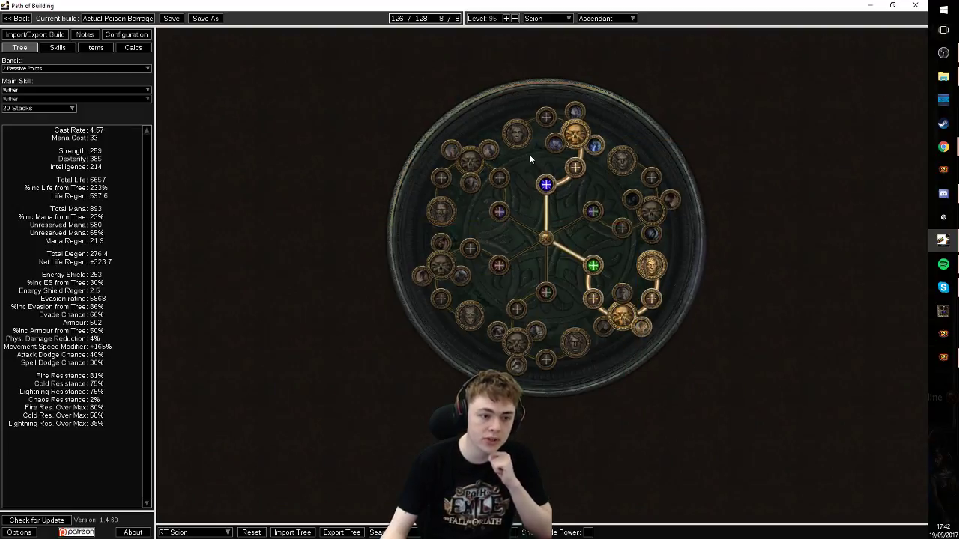
scroll(510, 154, "up", 2)
mouse_move(597, 152)
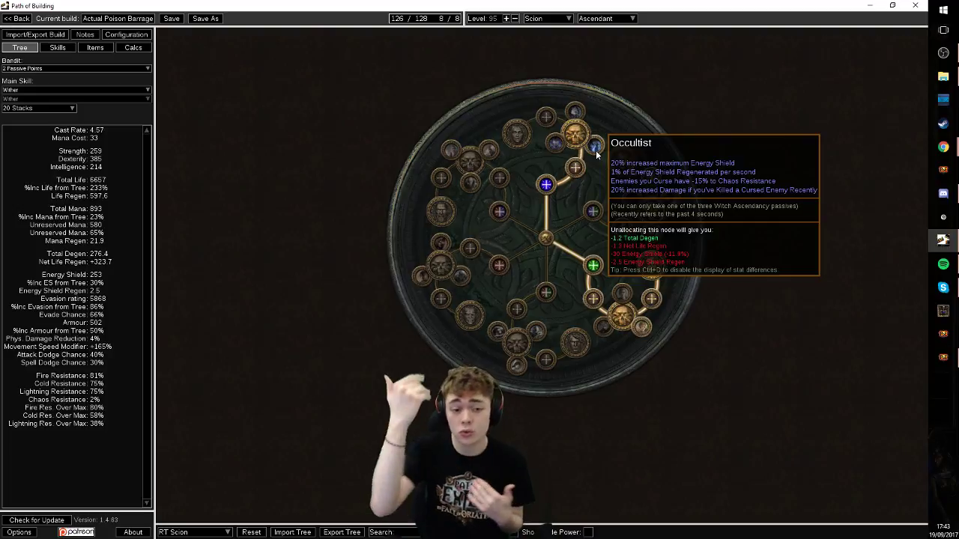
scroll(570, 165, "down", 6)
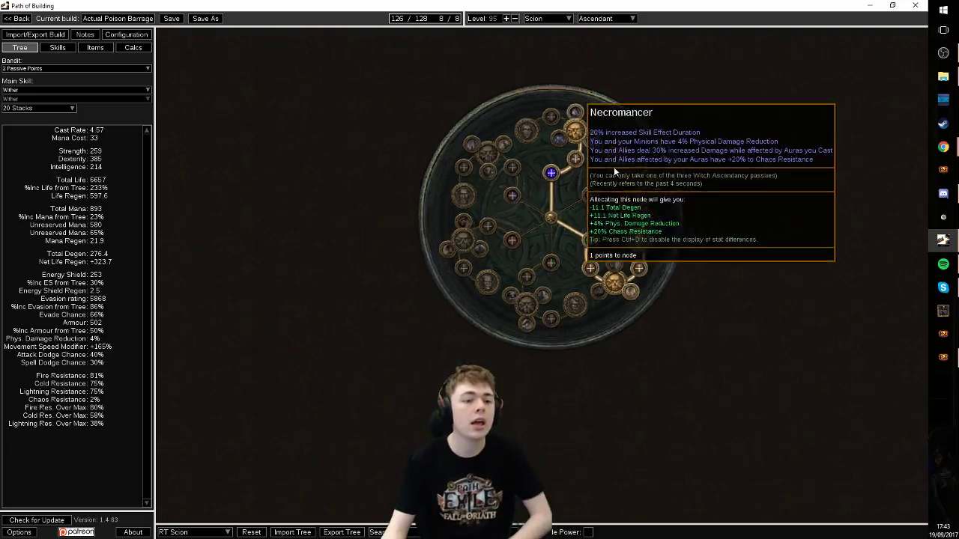
Step: Set the main skill back to Barrage, Tornado Shot, and unallocate and reallocate Resolute Technique to compare its effect on damage
left_click_drag(335, 303, 390, 330)
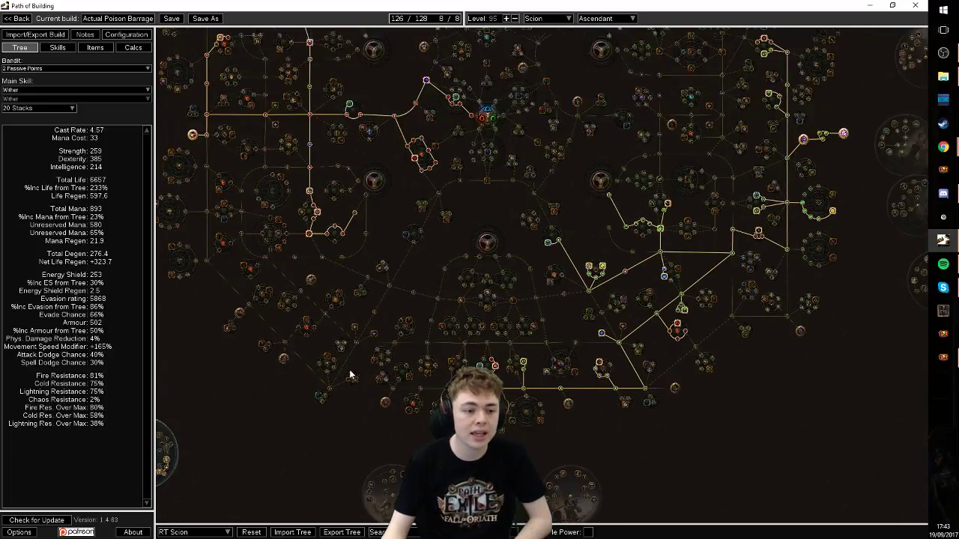
scroll(471, 287, "down", 2)
left_click_drag(376, 366, 373, 378)
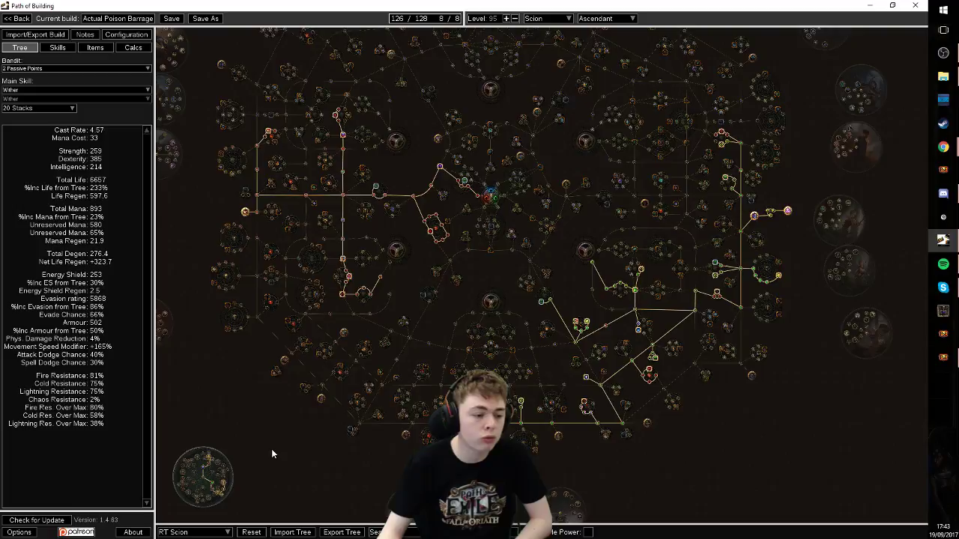
left_click_drag(298, 439, 295, 479)
mouse_move(246, 258)
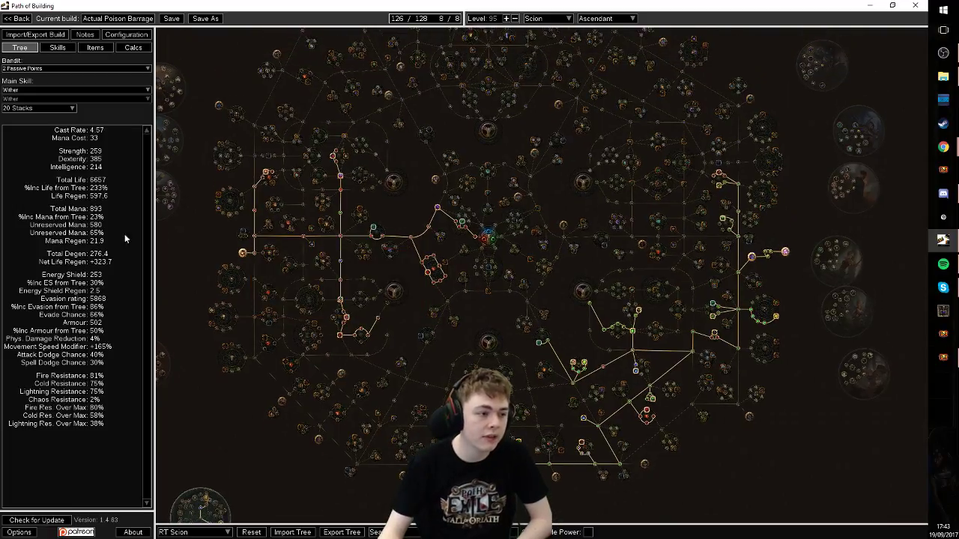
mouse_move(56, 91)
scroll(55, 91, "down", 1)
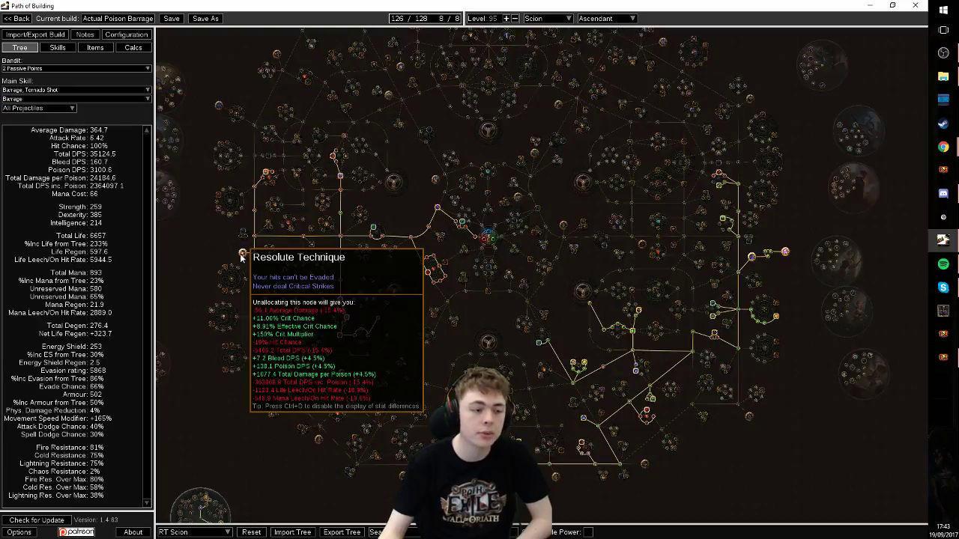
left_click(241, 255)
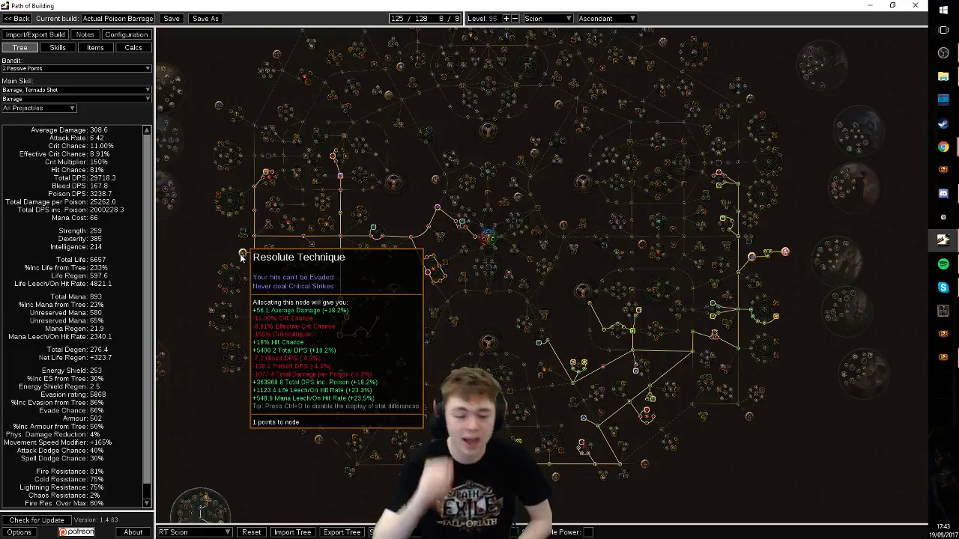
left_click(241, 255)
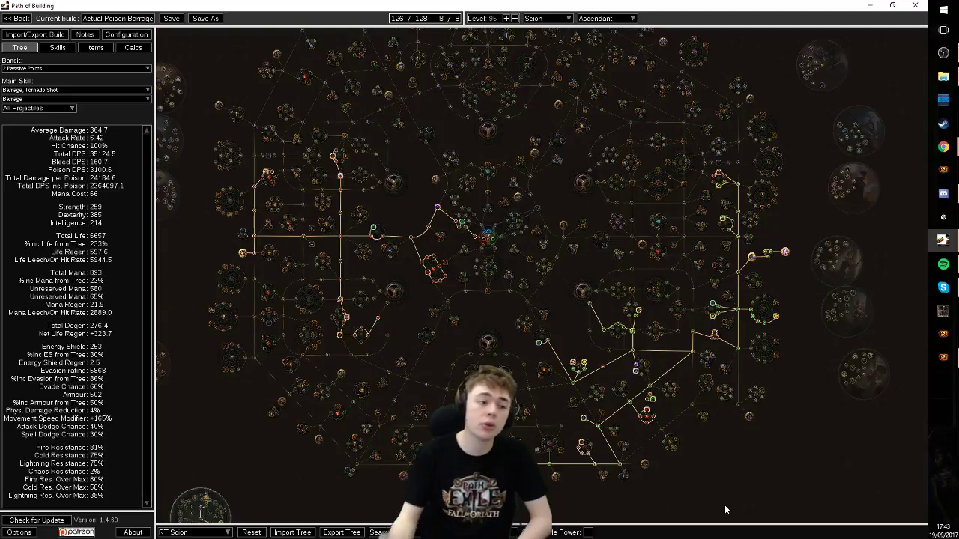
Step: Switch to Path of Exile, replace the equipped bow with Quill Rain from the stash and try out attacks in the hideout
left_click(92, 49)
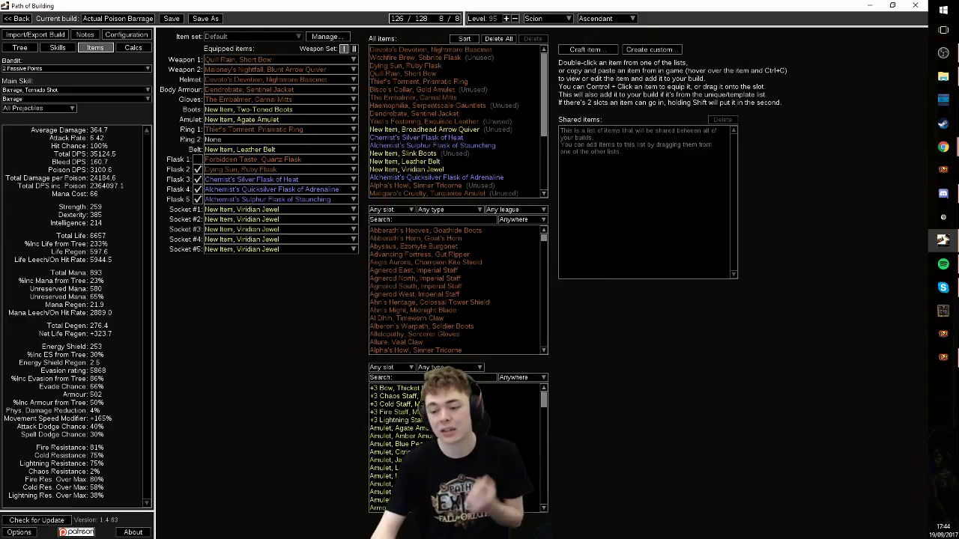
key("alt+Tab")
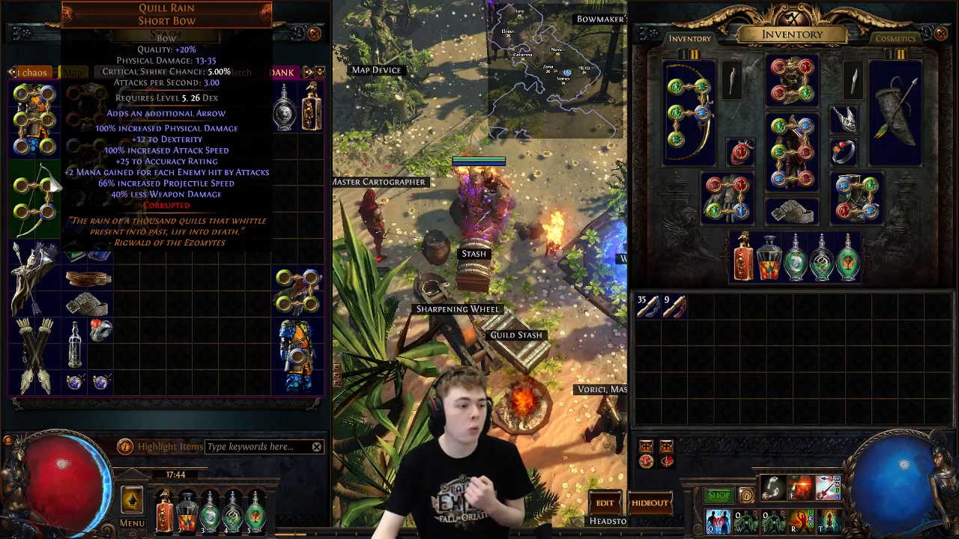
left_click(688, 112)
left_click(819, 345)
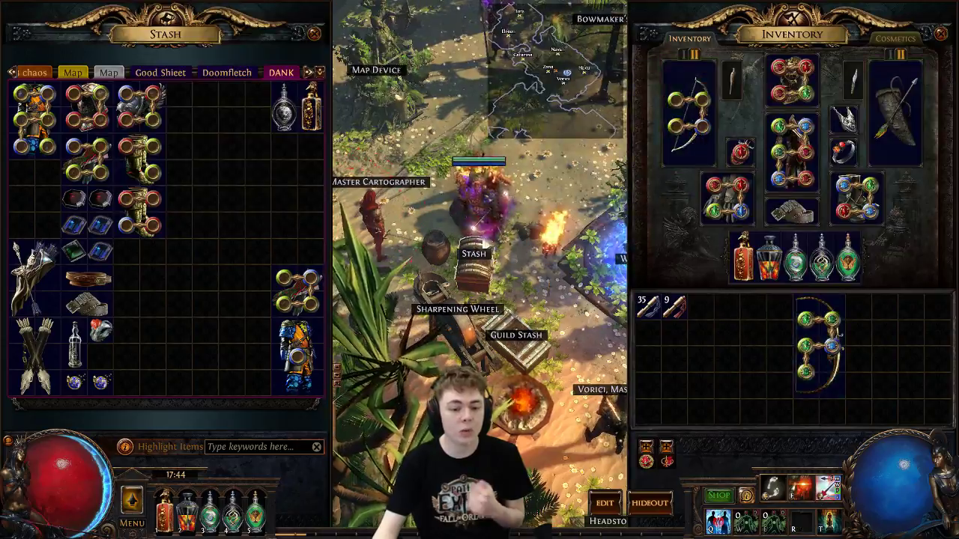
key("space")
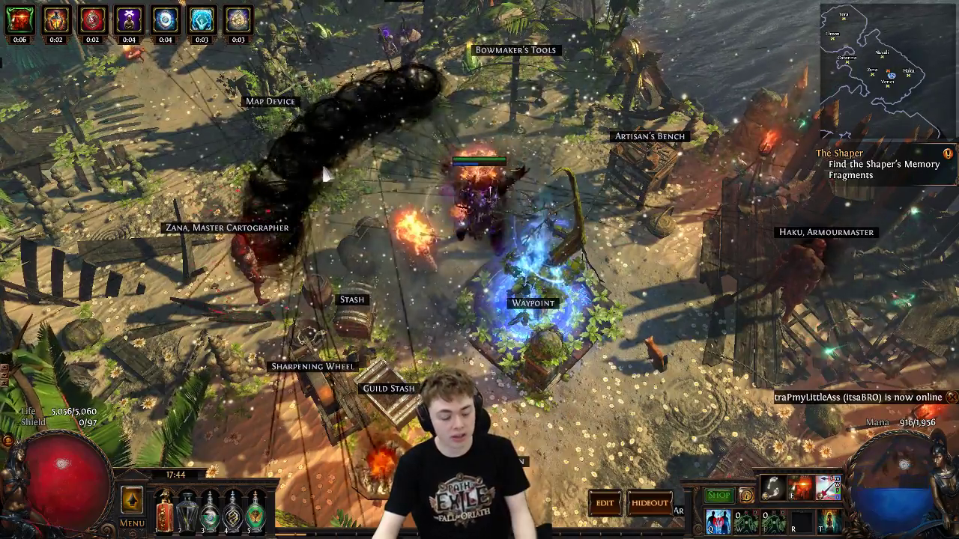
Step: Reopen the stash, look over the Thief's Torment ring, re-equip the original bow and return Quill Rain to the stash
key("i")
left_click(186, 300)
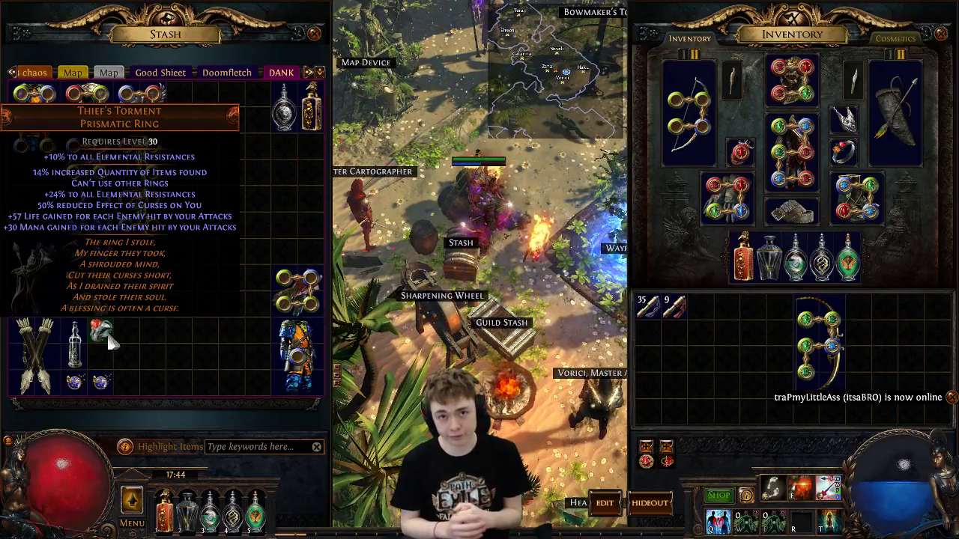
left_click(821, 345)
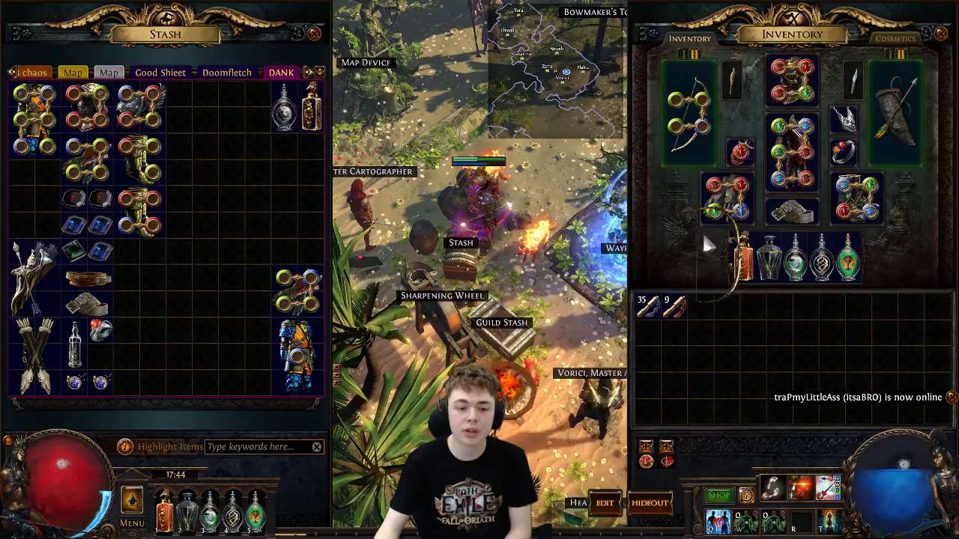
left_click(688, 113)
left_click(34, 199)
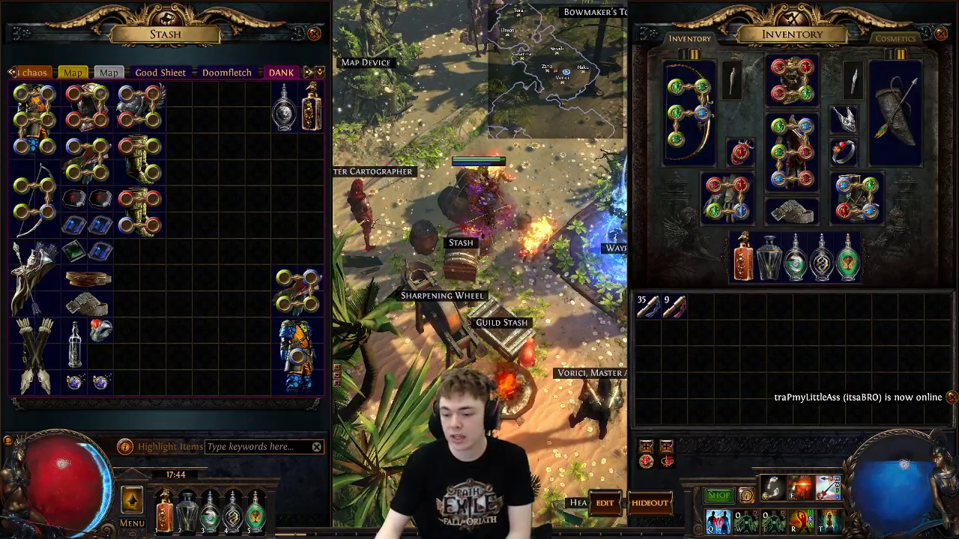
Step: Switch back to Path of Building, review the Thief's Torment modifiers and show the Scion MoM passive tree
key("alt+Tab")
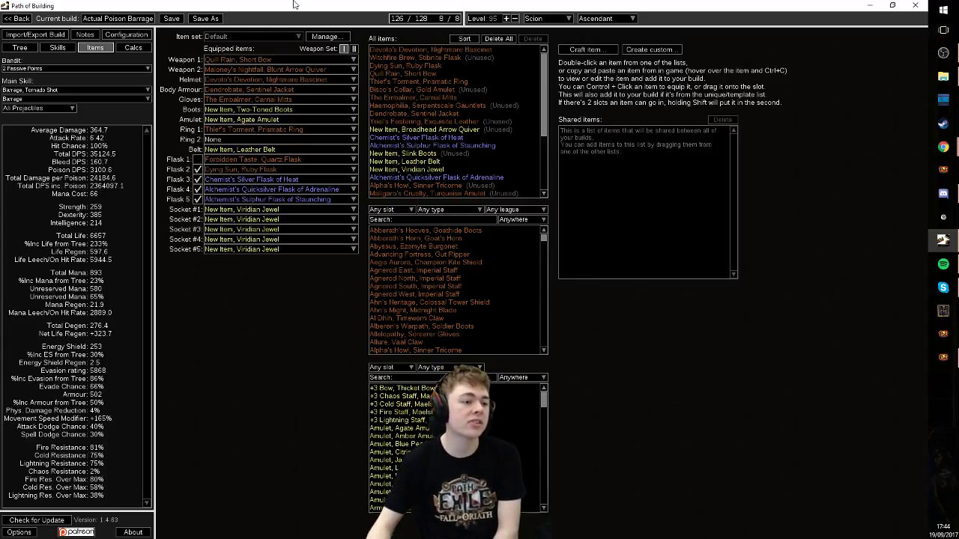
mouse_move(250, 131)
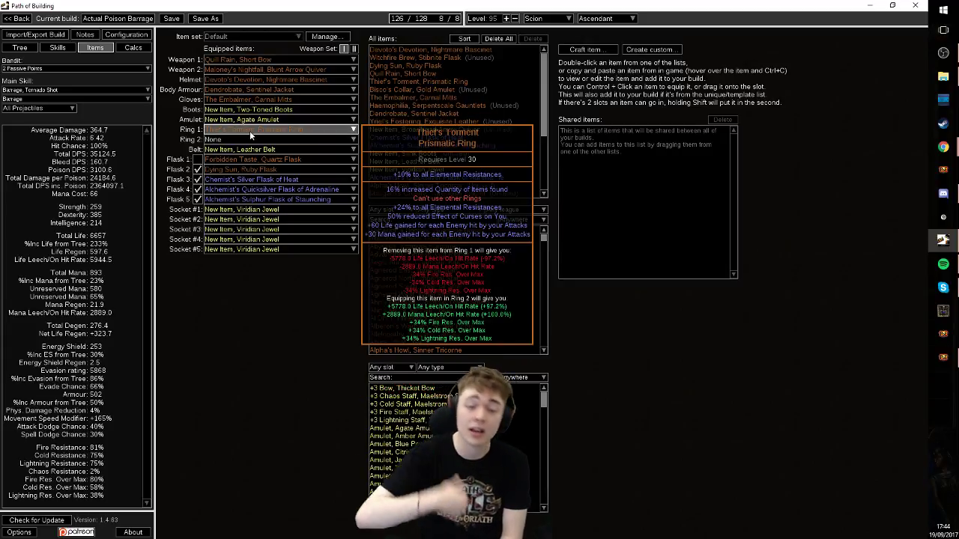
left_click(22, 49)
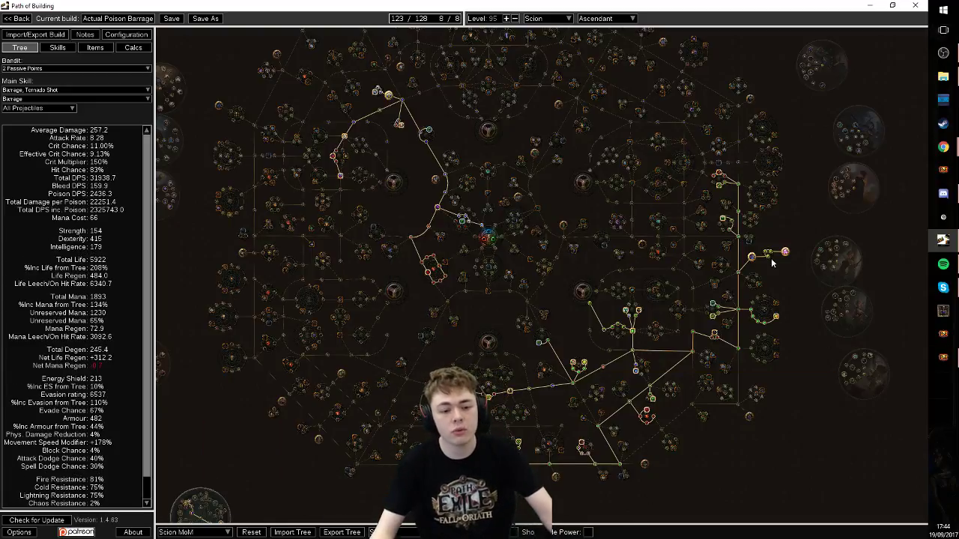
Step: Examine the Scion MoM passive tree, including the Mana and Life node and the outer allocated routes
left_click_drag(527, 308, 533, 371)
scroll(451, 186, "up", 4)
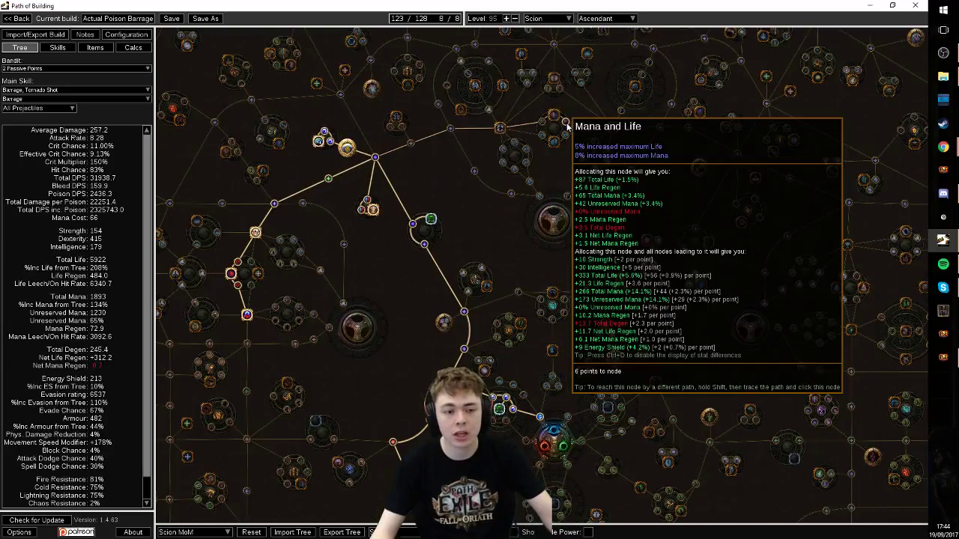
scroll(569, 128, "down", 4)
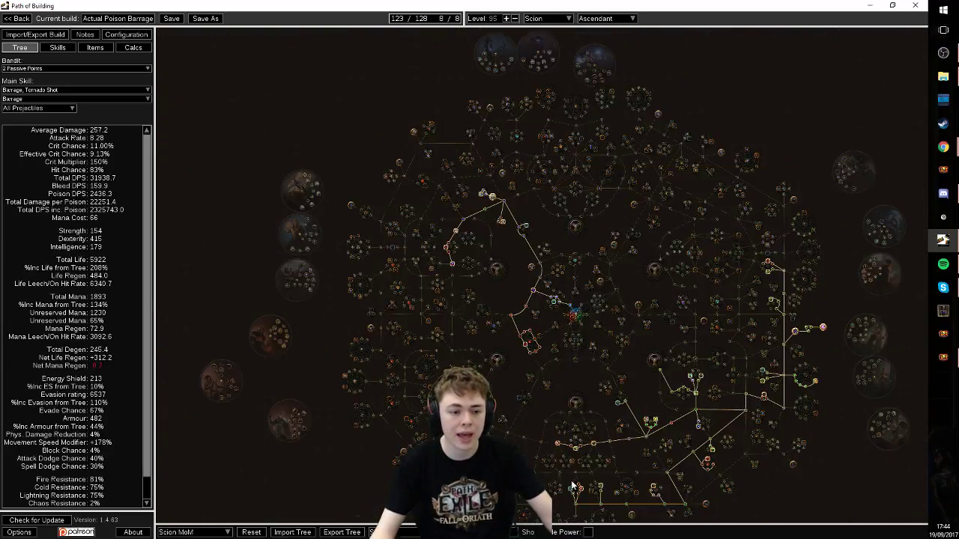
left_click_drag(780, 480, 719, 455)
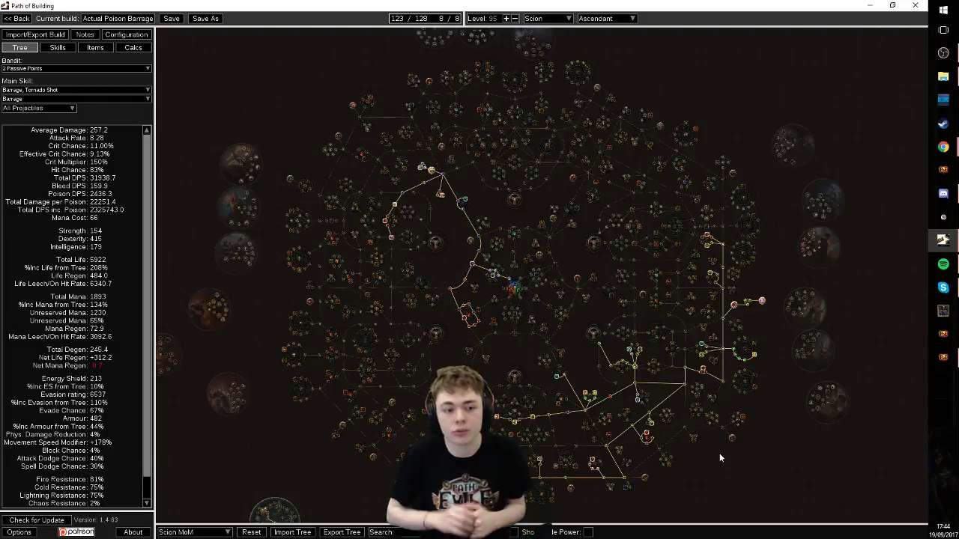
Step: Switch to the Raider passive tree and inspect its allocated path and Raider ascendancy nodes
left_click(187, 532)
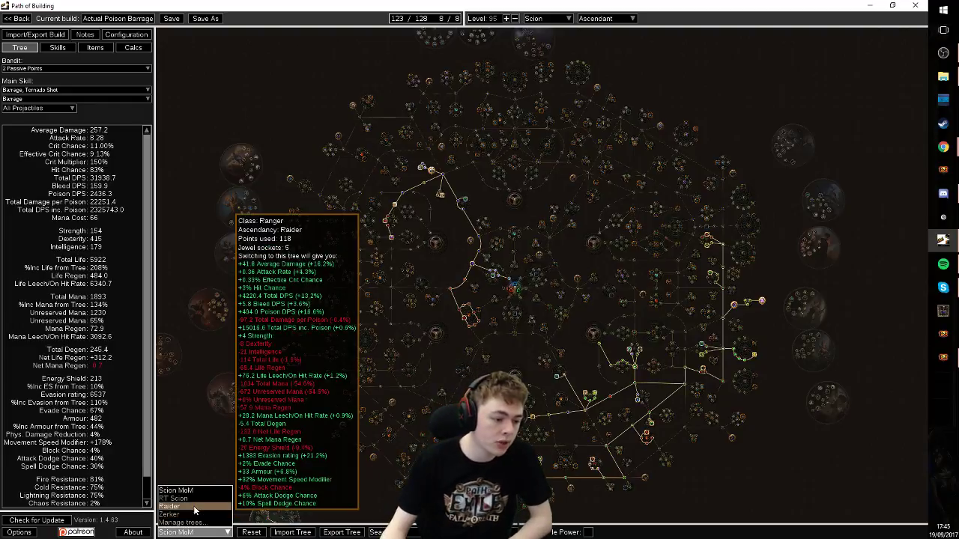
left_click(194, 509)
left_click_drag(688, 453, 577, 400)
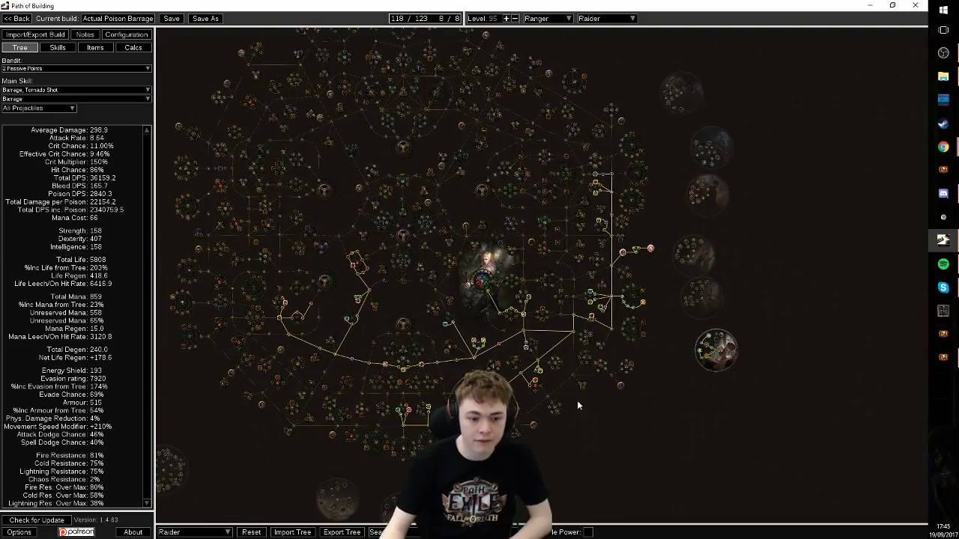
scroll(686, 408, "up", 6)
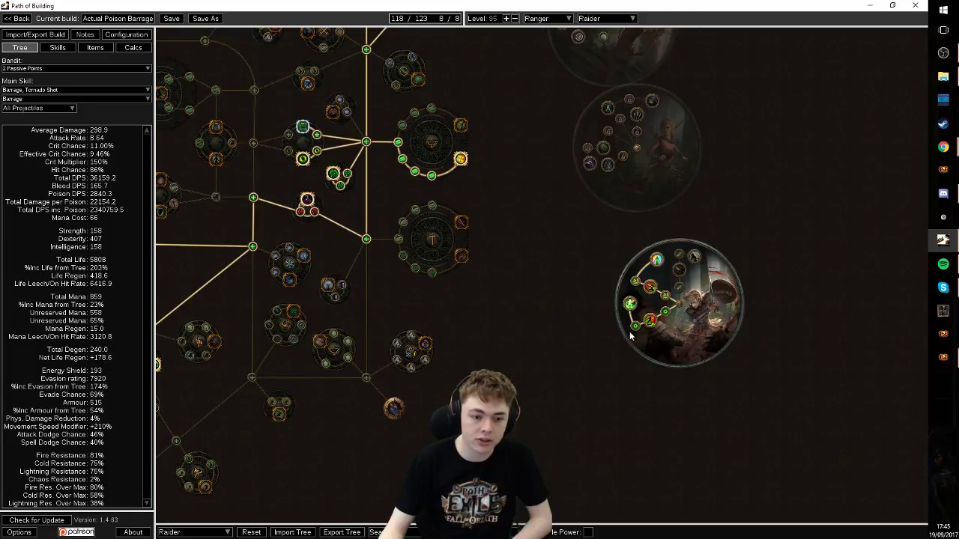
scroll(533, 351, "down", 8)
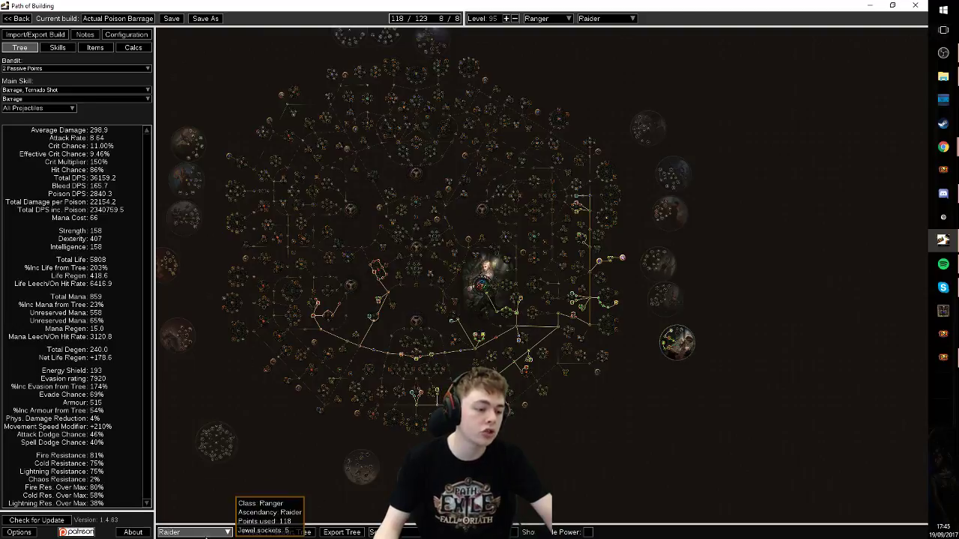
Step: Compare the Raider tree with Scion MoM by reselecting it, and display the Zerker passive tree
left_click(205, 533)
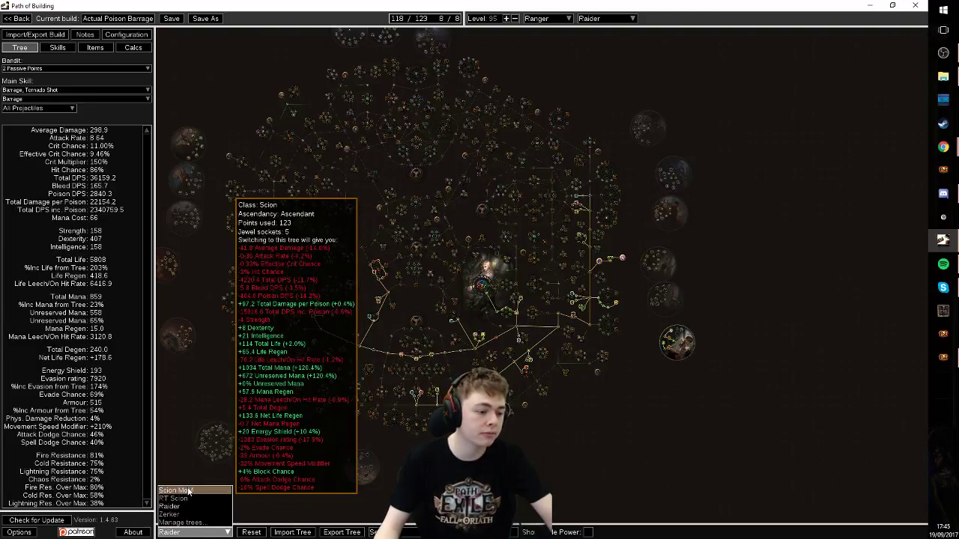
left_click(175, 491)
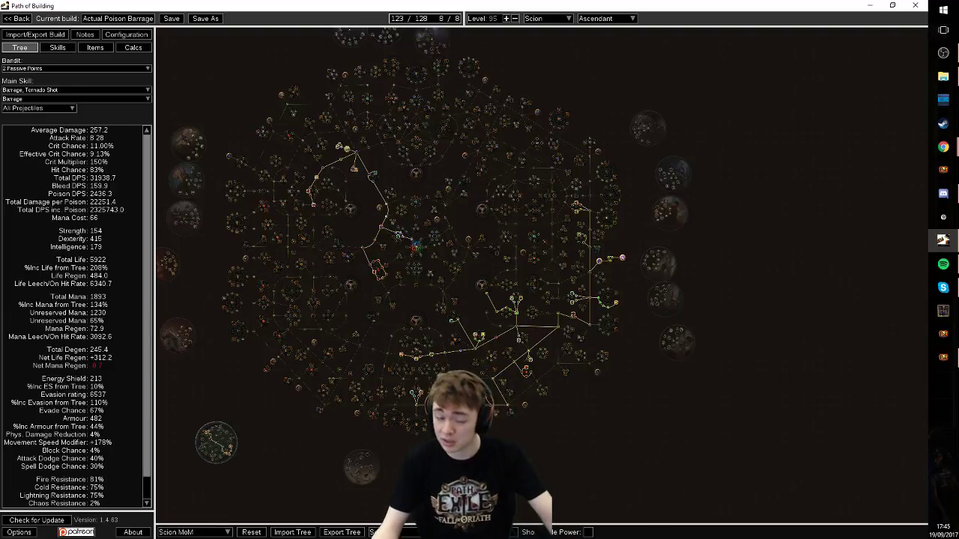
left_click(191, 532)
left_click(172, 514)
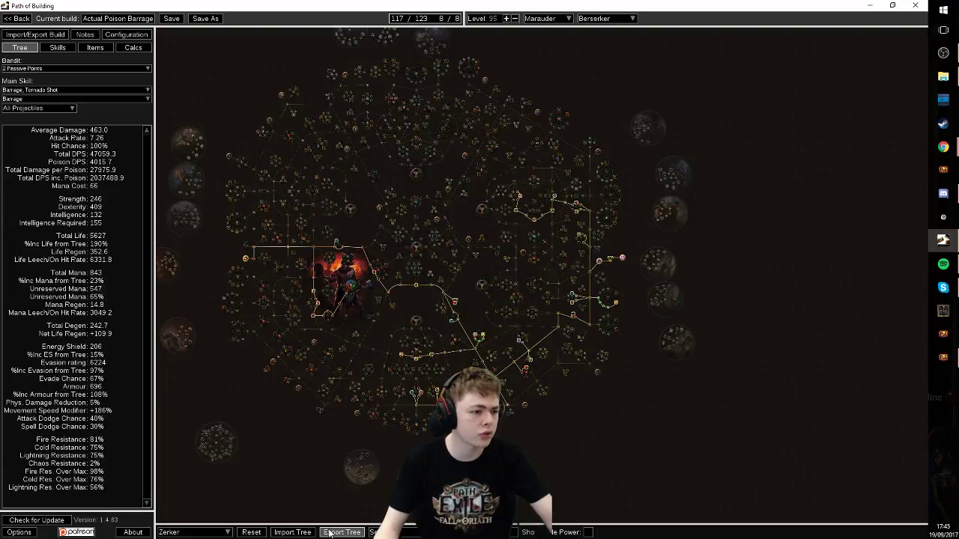
left_click_drag(499, 442, 603, 424)
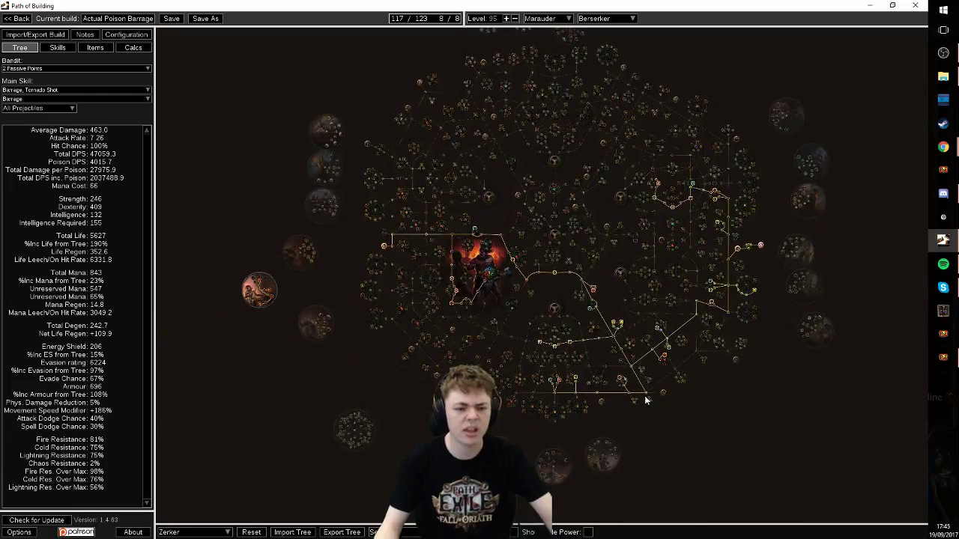
Step: Unallocate the +10 Dexterity node at the start of the Zerker tree's upper bow-side branch, along with all nodes depending on it
scroll(712, 195, "up", 2)
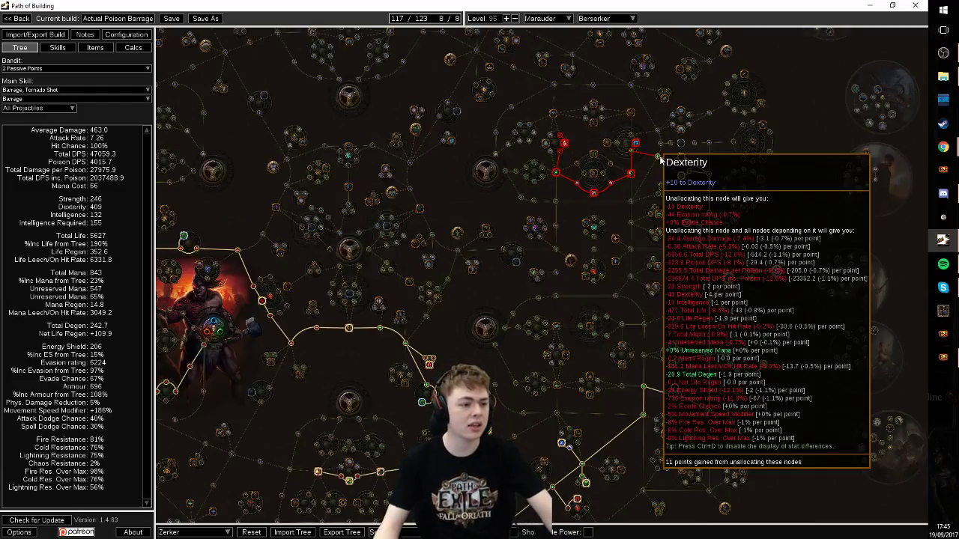
left_click(660, 160)
scroll(744, 375, "down", 4)
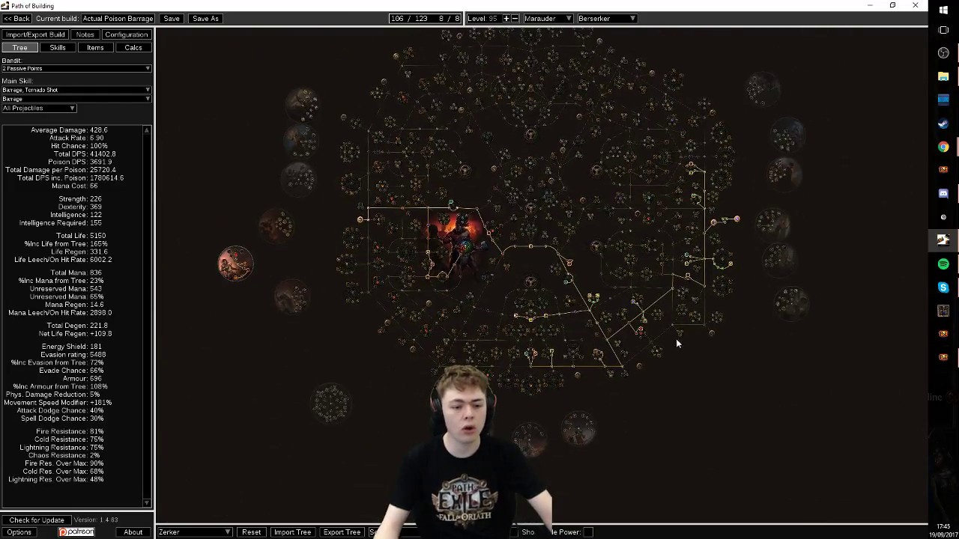
Step: Inspect the damage impact of the Bow Damage and Chance to Poison, Dirty Techniques and Toxic Strikes nodes
scroll(565, 342, "up", 3)
scroll(622, 352, "up", 3)
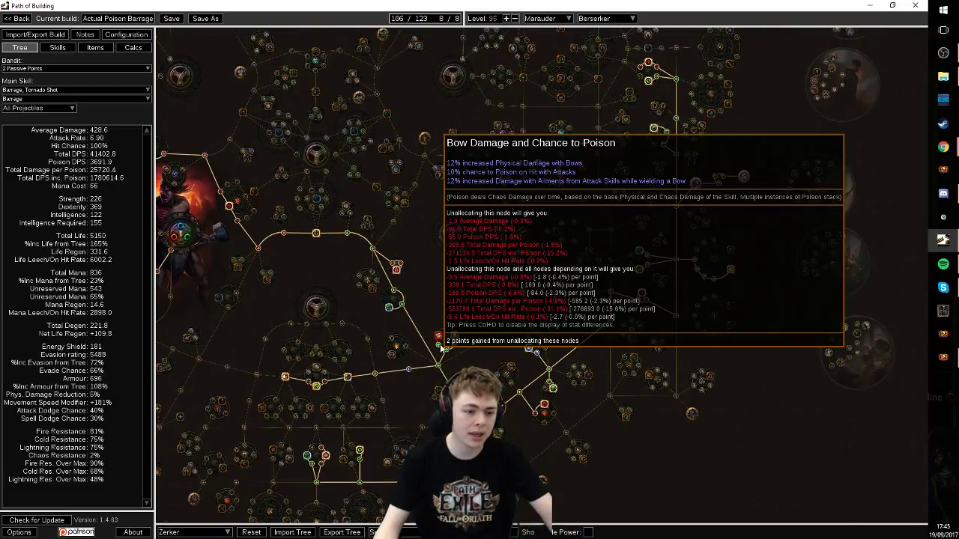
mouse_move(454, 346)
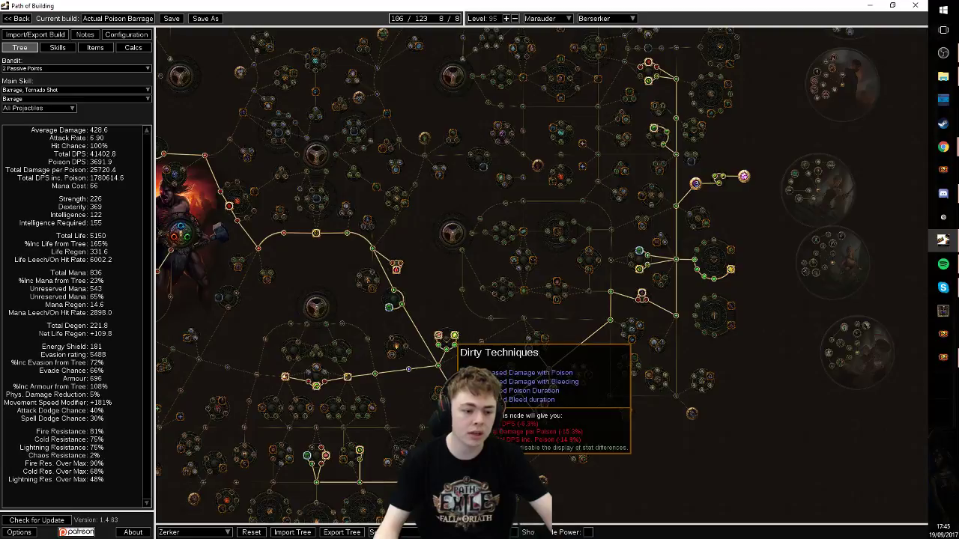
mouse_move(730, 270)
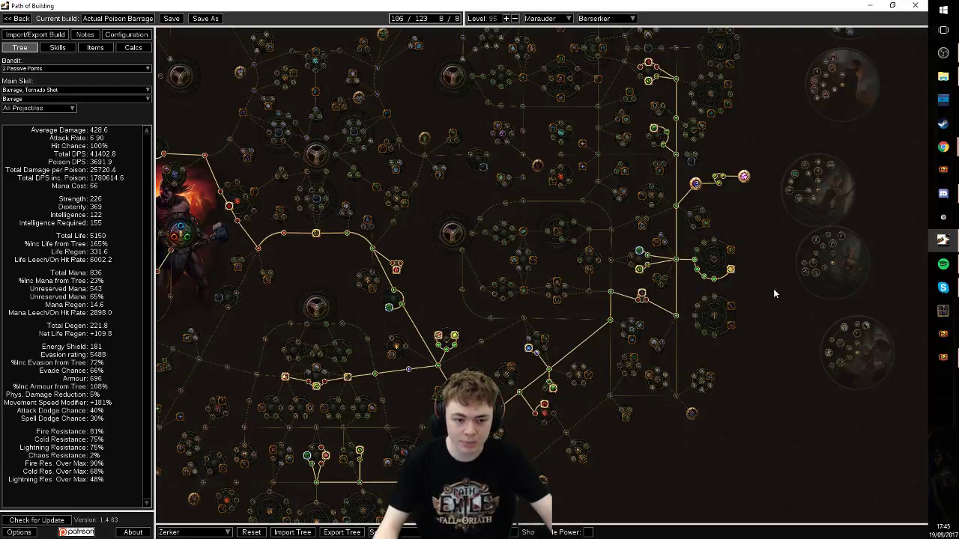
mouse_move(549, 341)
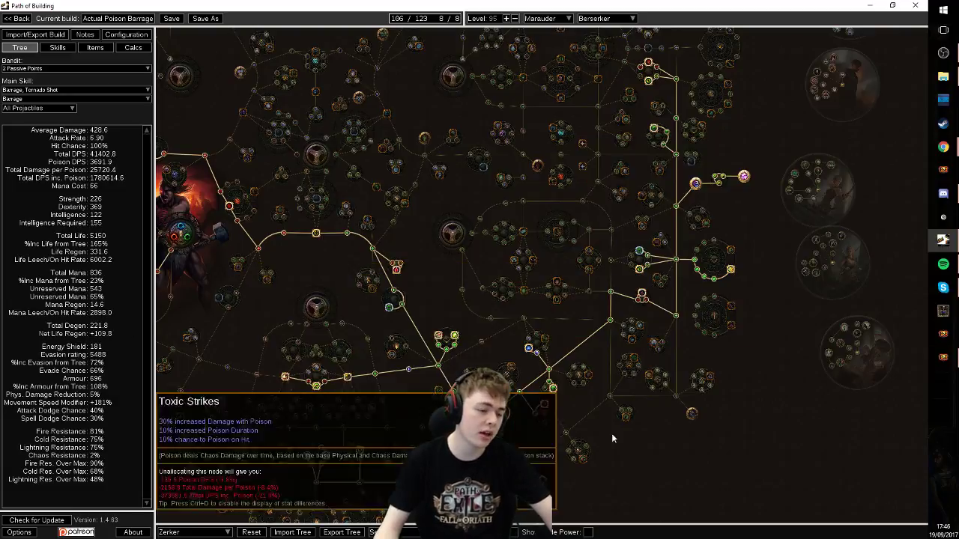
Step: Allocate Destroyer with its connecting Two Handed Melee Damage node, and unallocate both again to compare poison damage
scroll(523, 308, "up", 5)
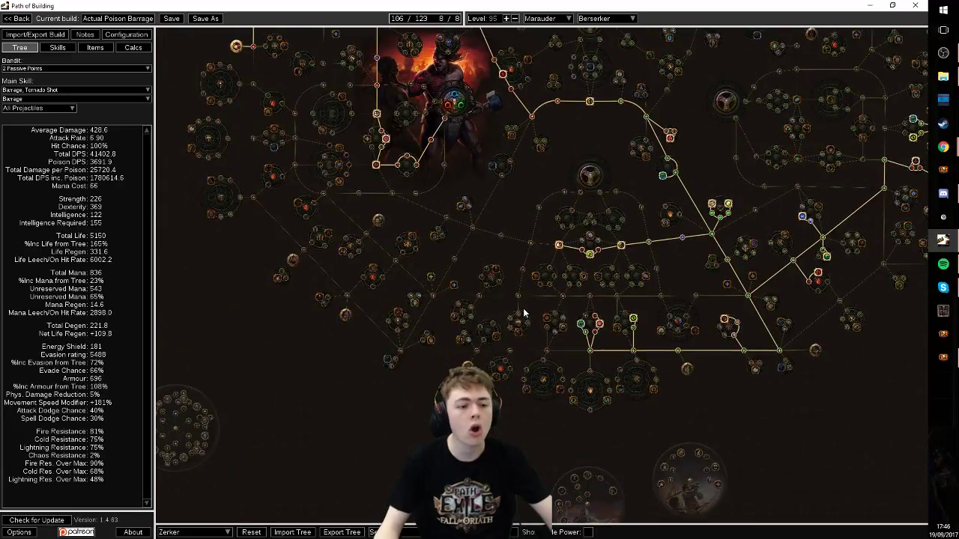
mouse_move(539, 289)
mouse_move(575, 233)
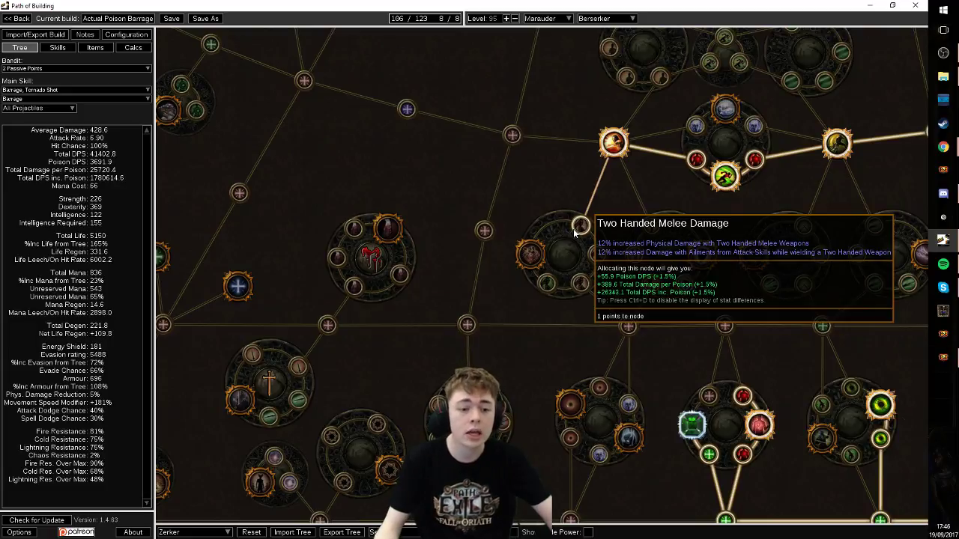
left_click(530, 256)
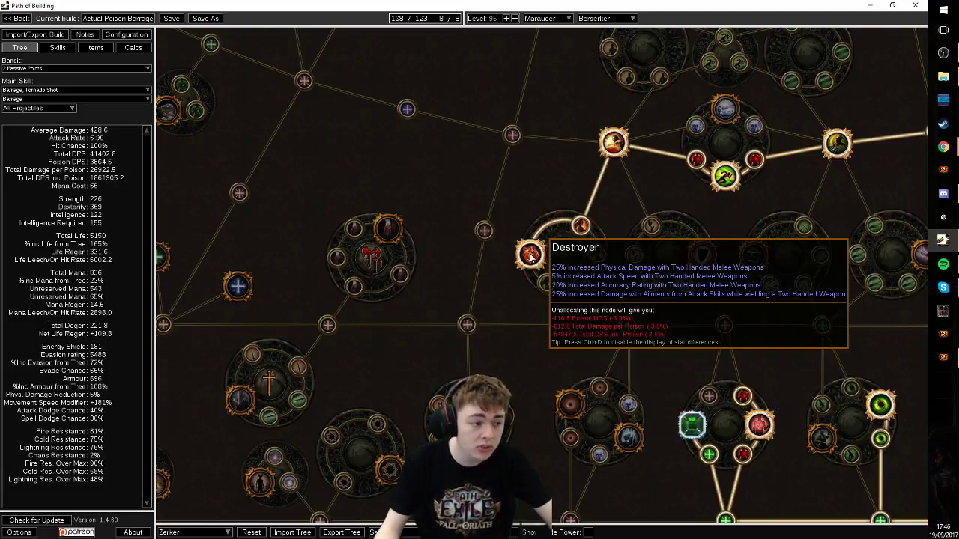
left_click(581, 225)
Step: Allocate the four-node two-handed melee cluster above the Marauder start, and unallocate it again to compare poison damage
scroll(528, 222, "down", 2)
scroll(562, 369, "up", 2)
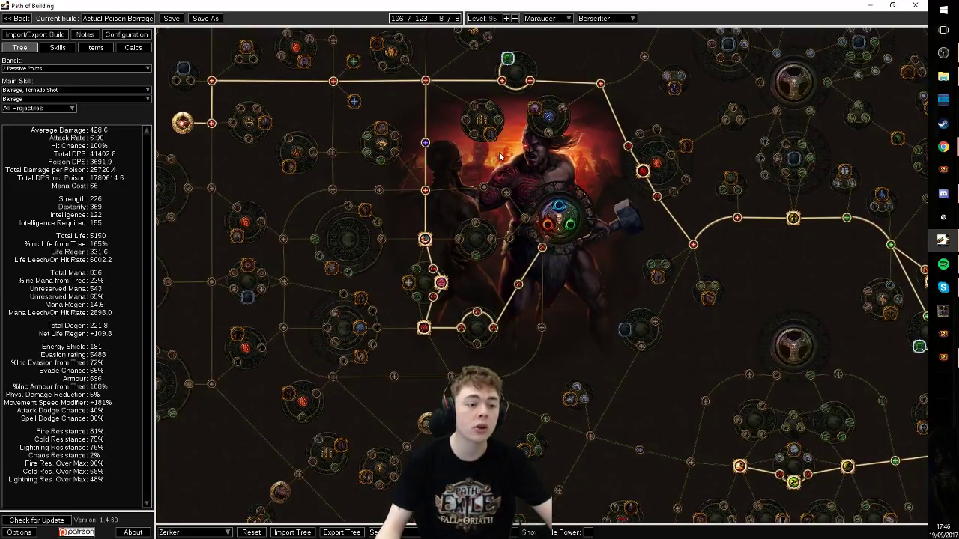
scroll(488, 79, "down", 1)
scroll(486, 88, "up", 1)
scroll(486, 88, "up", 2)
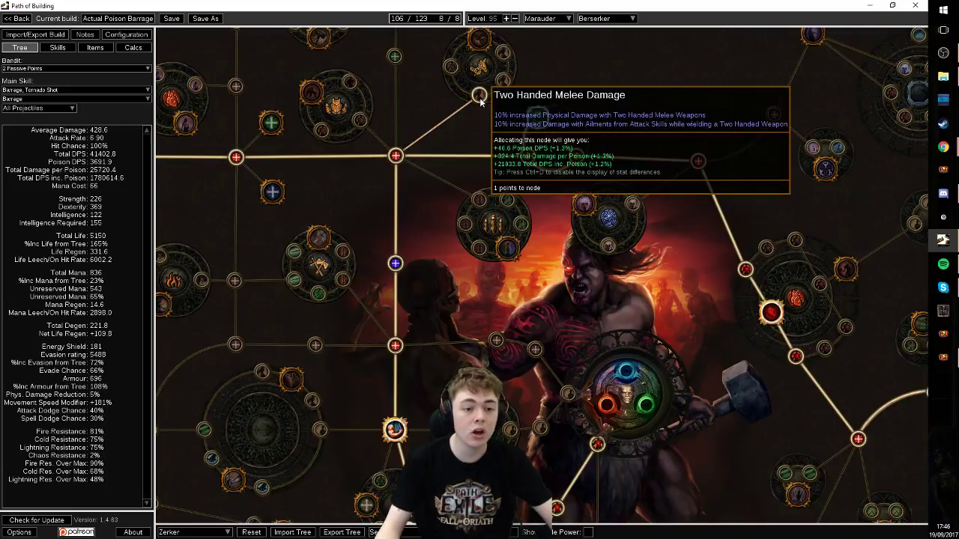
left_click(479, 96)
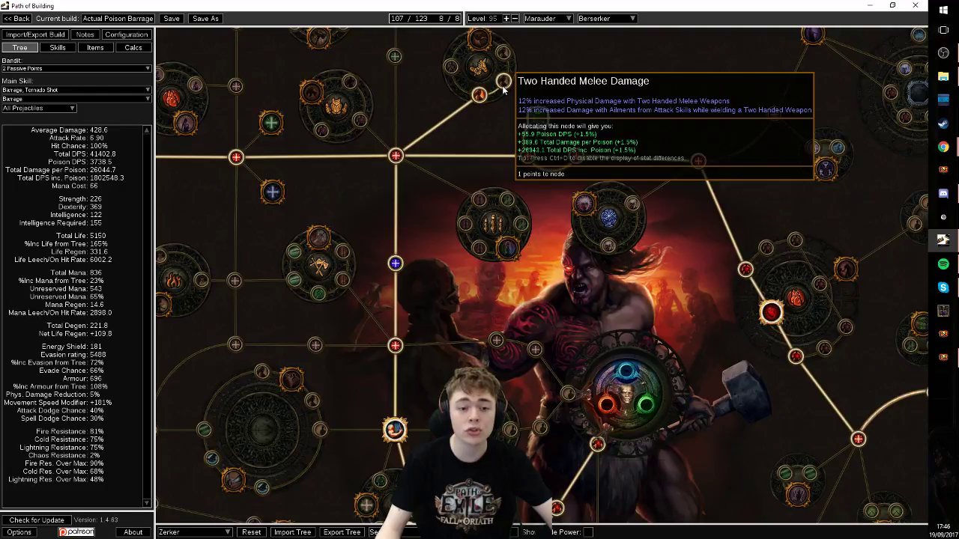
left_click(504, 80)
left_click(504, 53)
left_click(479, 39)
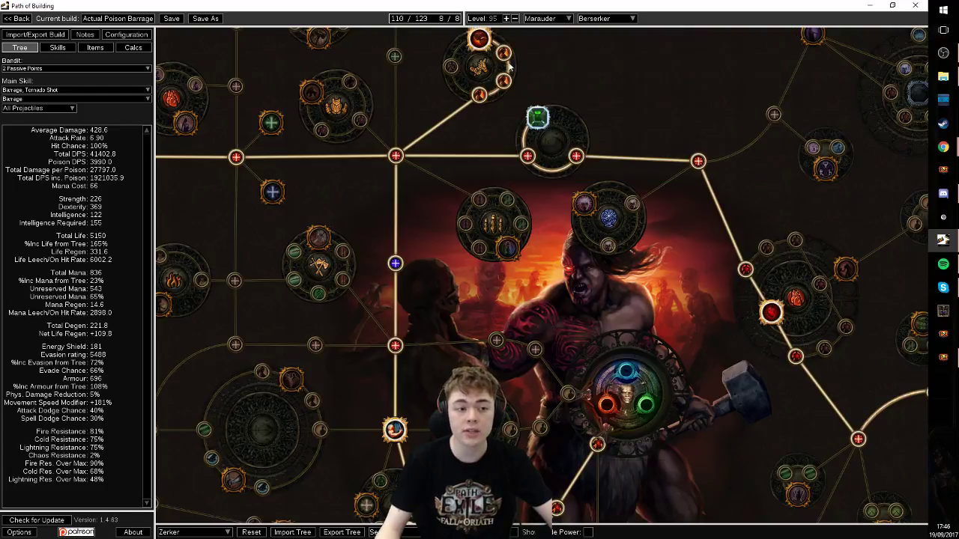
left_click(480, 97)
Step: Inspect the Two Handed Damage, Attack Speed ascendancy node below the tree and review the whole Zerker tree
scroll(509, 66, "down", 3)
scroll(608, 173, "down", 3)
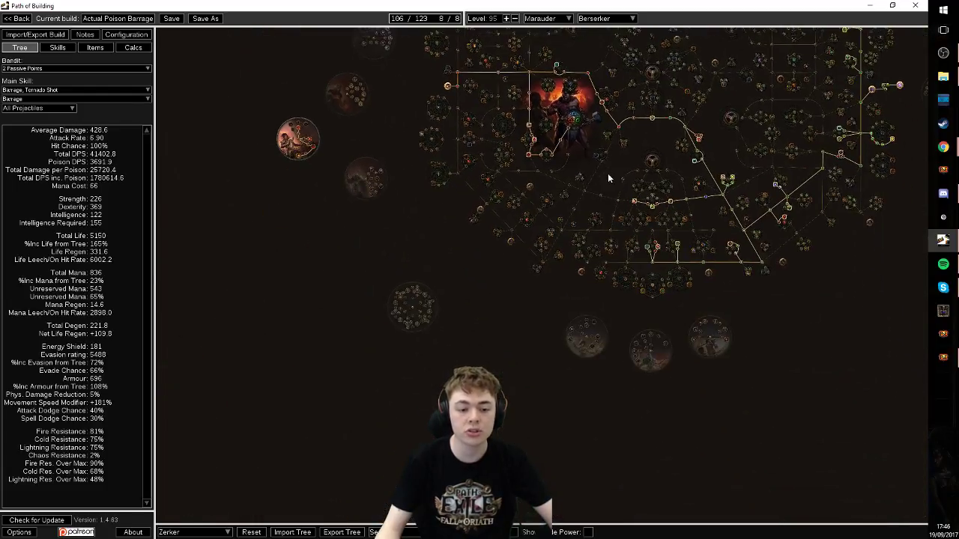
scroll(665, 358, "up", 3)
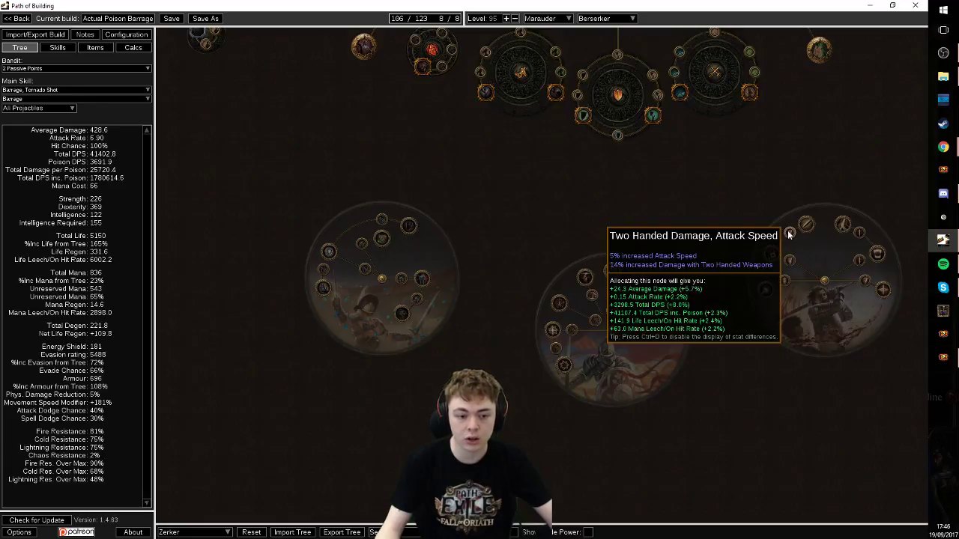
scroll(789, 236, "down", 5)
scroll(722, 189, "up", 2)
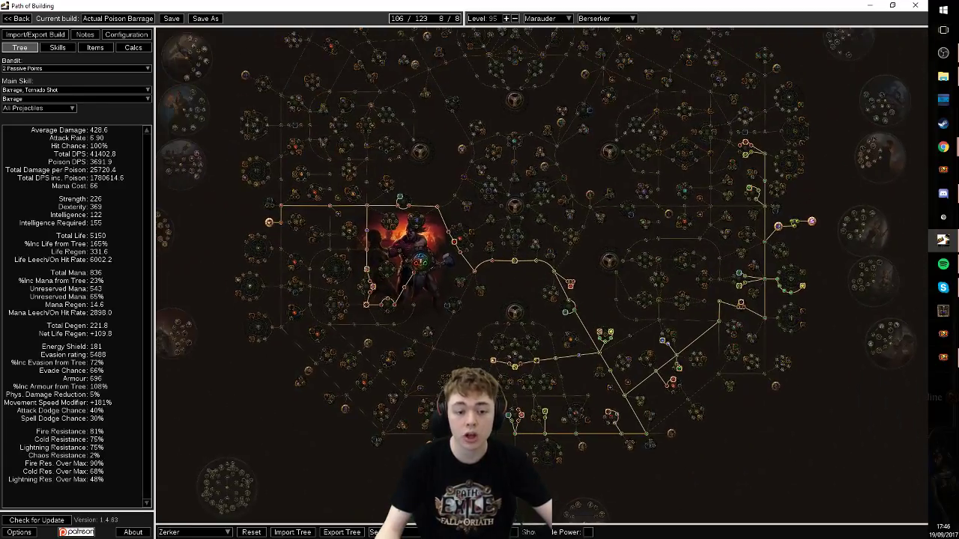
scroll(544, 434, "down", 2)
left_click_drag(546, 440, 652, 446)
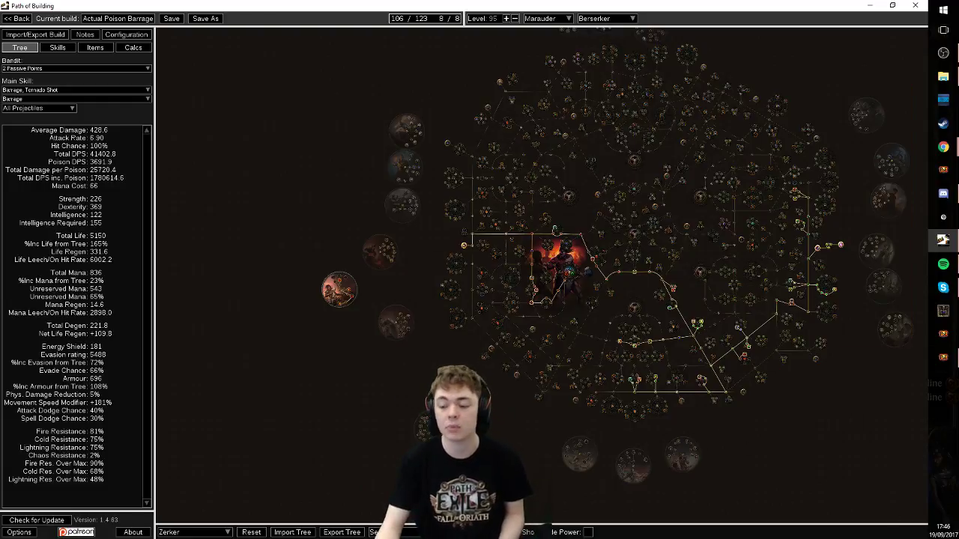
Step: Check the stash in Path of Exile, return to Path of Building's items and compare the Soul Strike quiver with the equipped one
key("alt+Tab")
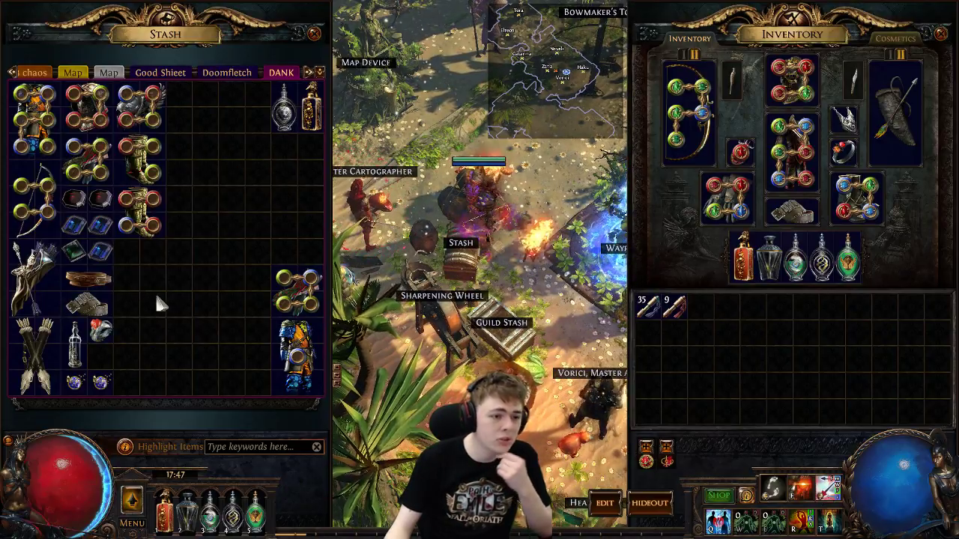
key("alt+Tab")
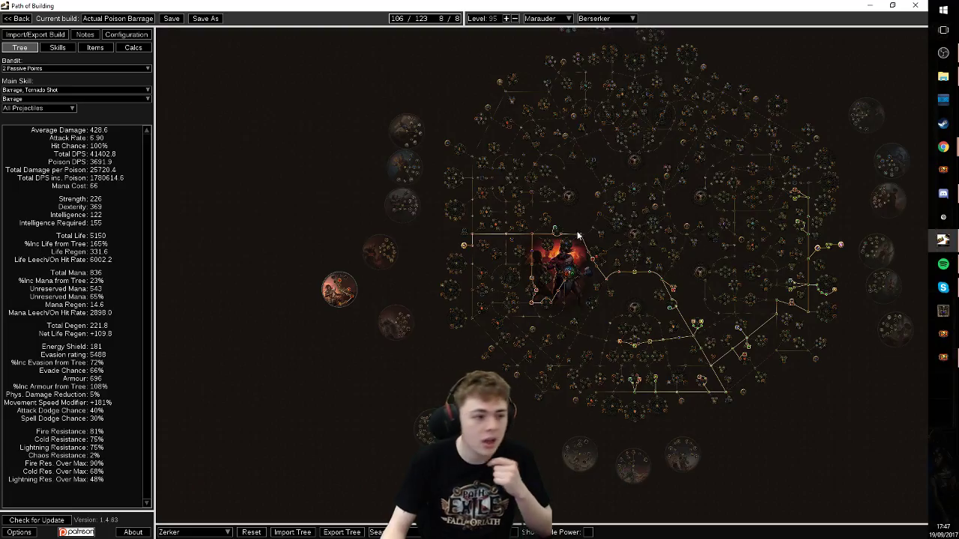
left_click(105, 47)
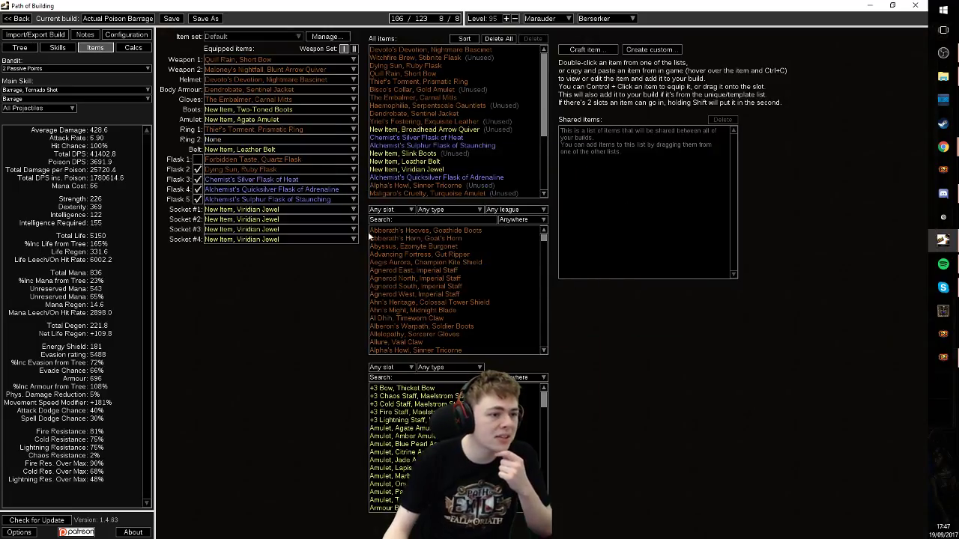
left_click(290, 73)
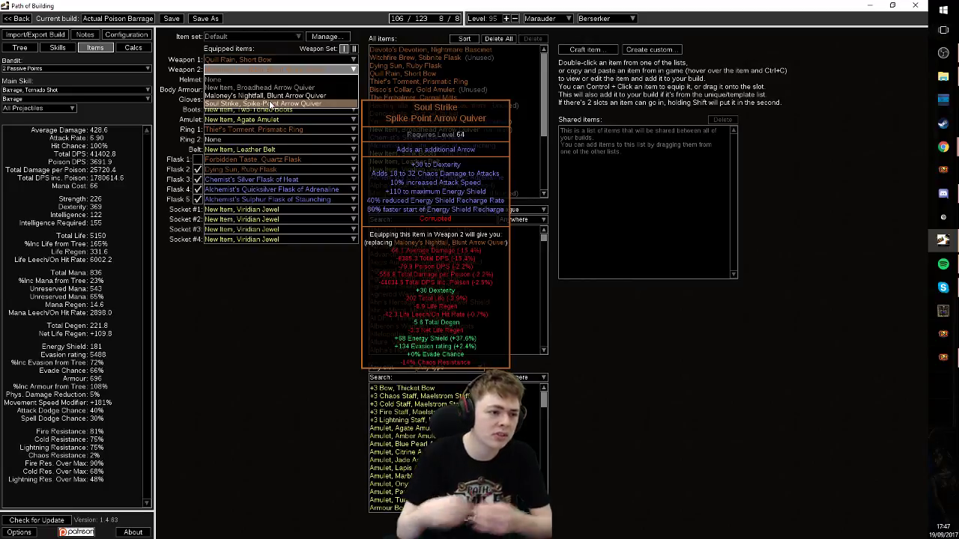
left_click(263, 116)
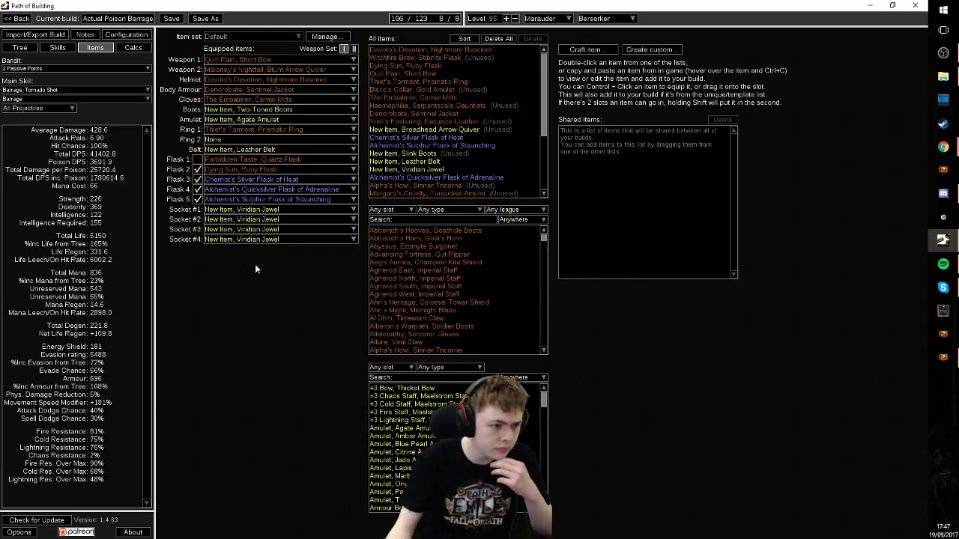
Step: Compare Maligaro's Cruelty with the equipped Agate Amulet and switch to Path of Exile
left_click(240, 120)
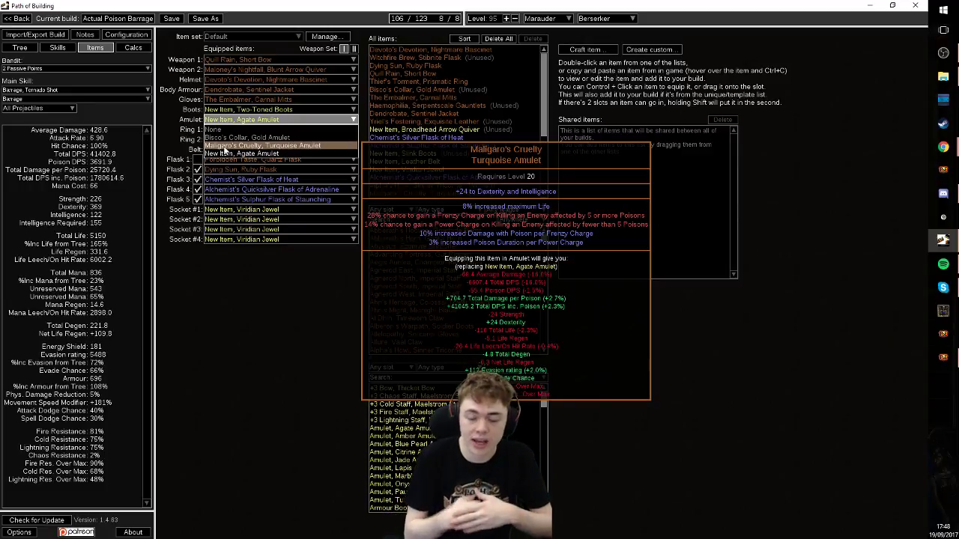
key("alt+Tab")
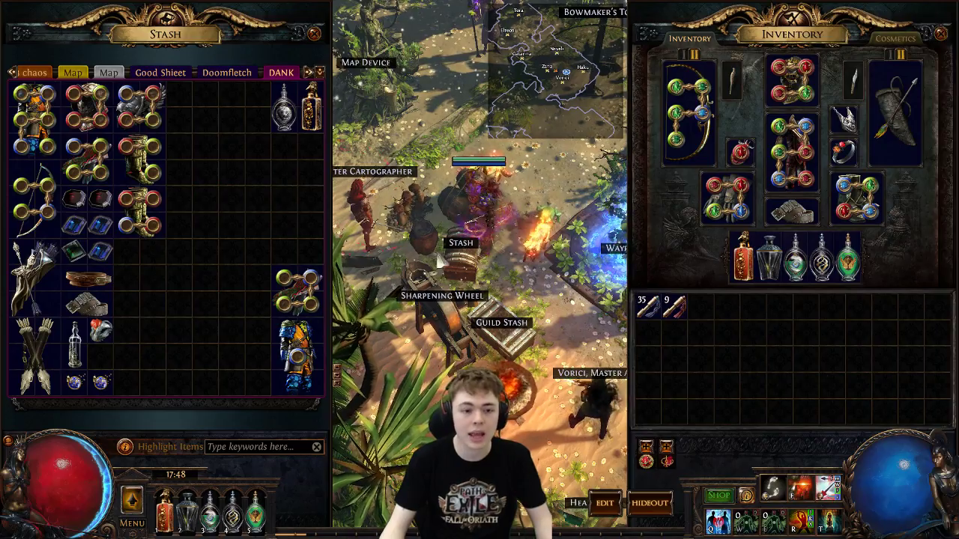
Step: Equip the four-socket Quill Rain bow and inspect the worn gear, including the Brood Crest helmet and Blackgleam quiver
left_click(723, 108, "ctrl")
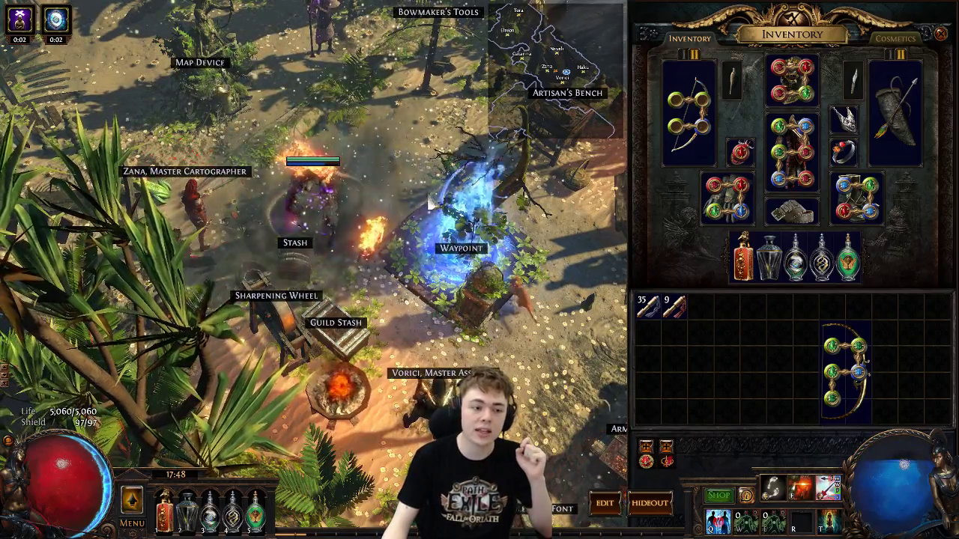
mouse_move(800, 170)
mouse_move(795, 90)
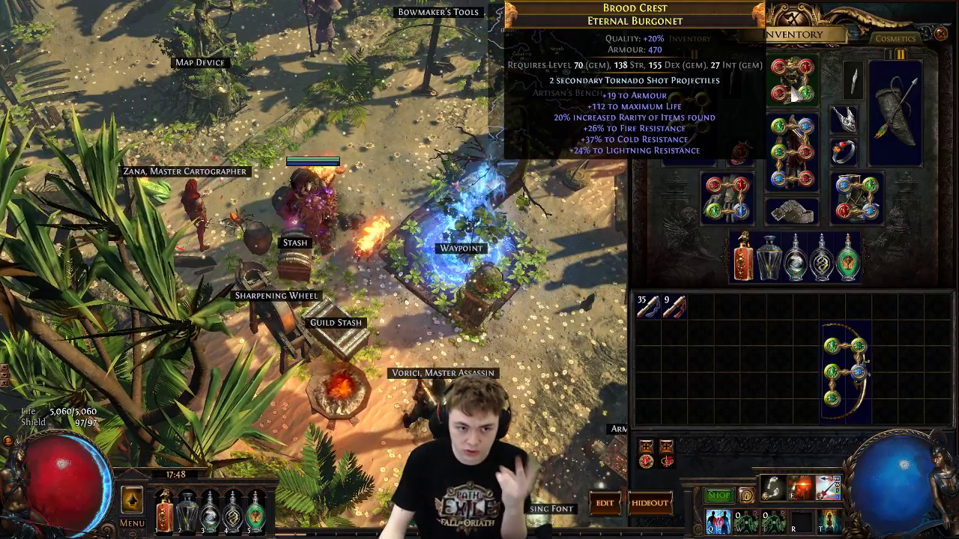
mouse_move(781, 133)
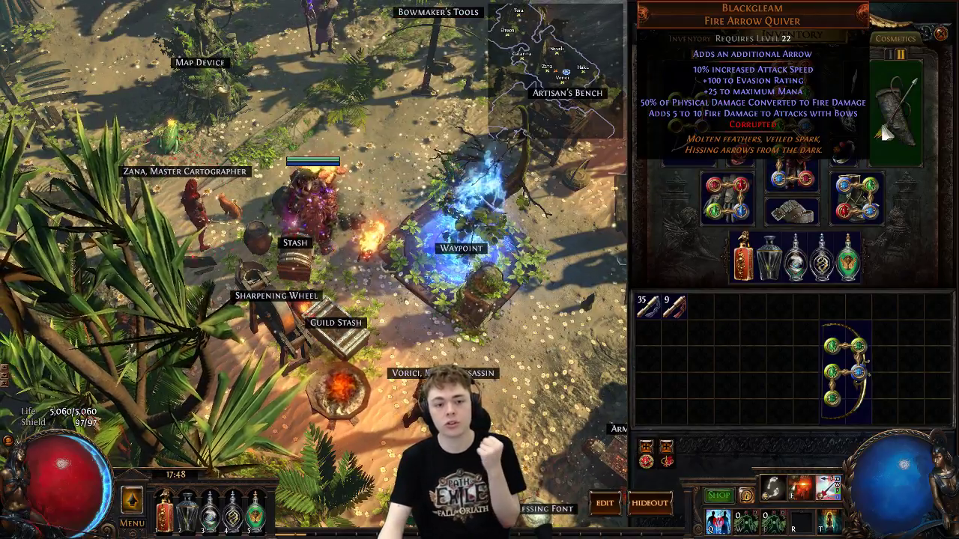
mouse_move(704, 133)
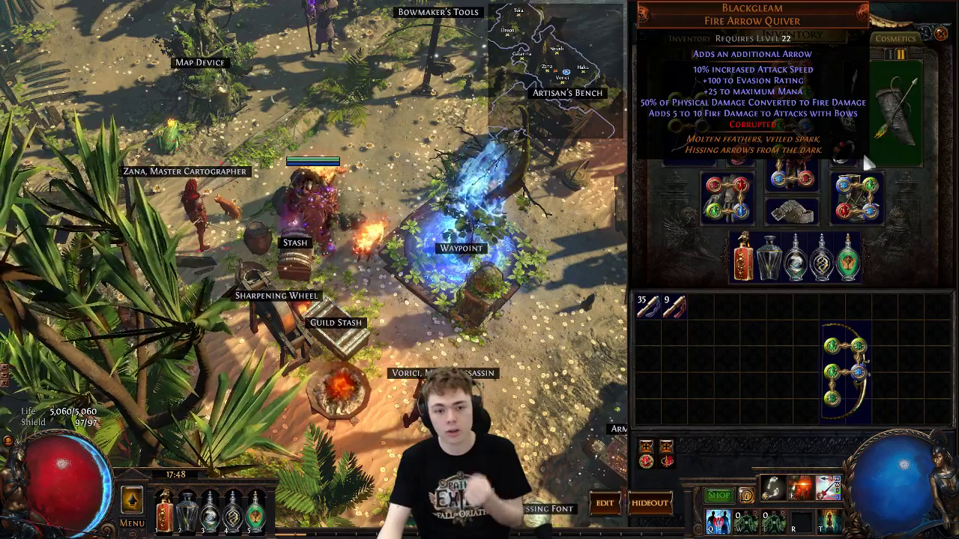
mouse_move(768, 258)
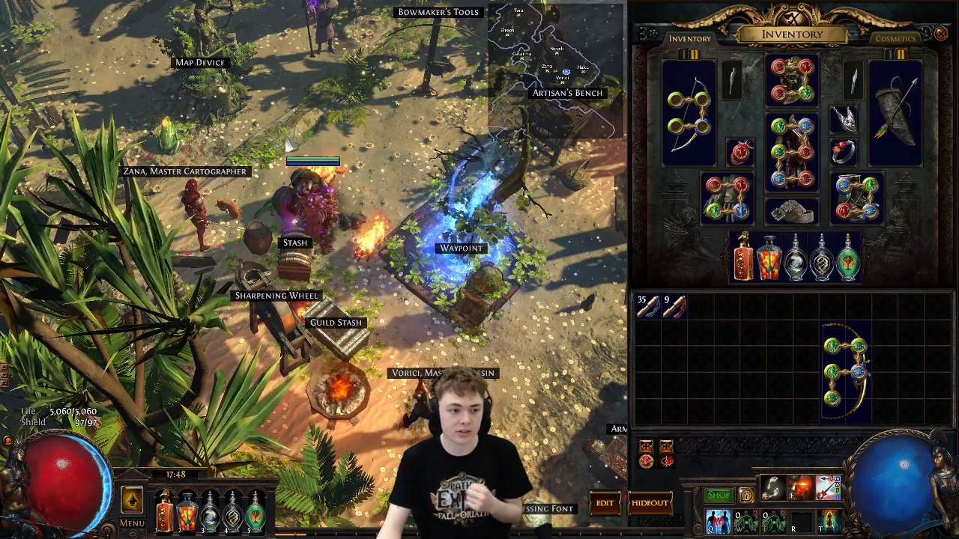
key("1")
key("2")
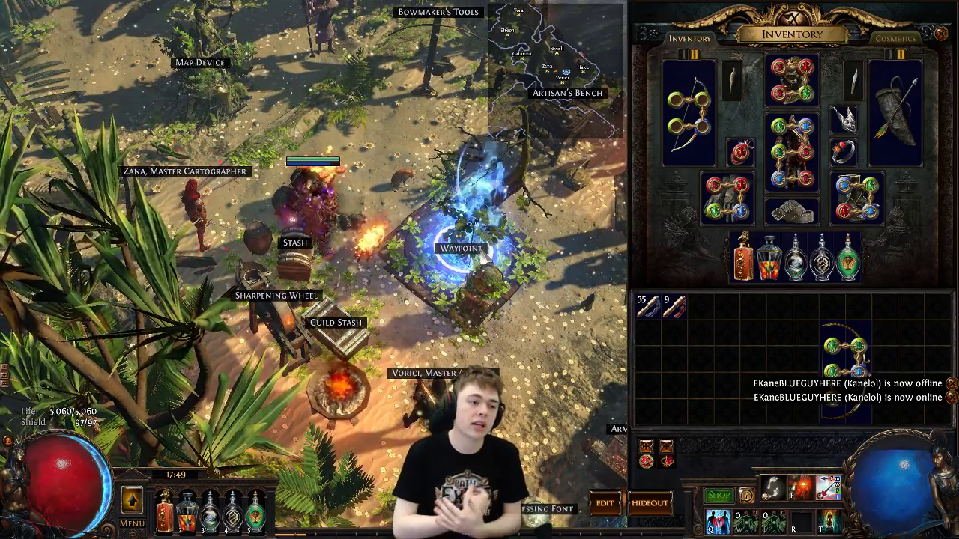
Step: Open the stash, re-equip the bow held in the inventory and store Quill Rain back in the stash
left_click(294, 260)
left_click(845, 360)
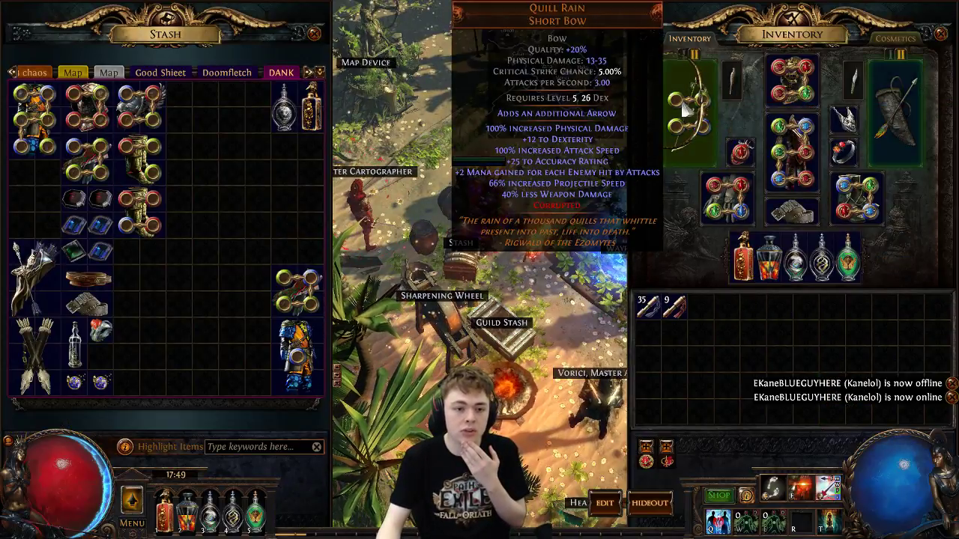
left_click(688, 112)
left_click(33, 229)
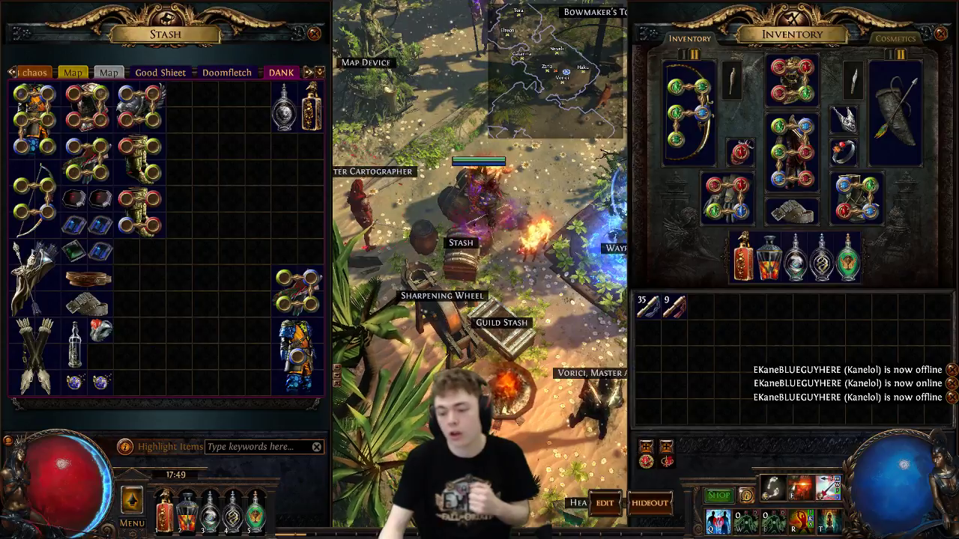
Step: Switch to Path of Building and keep the Agate Amulet selected as the equipped amulet
key("alt+Tab")
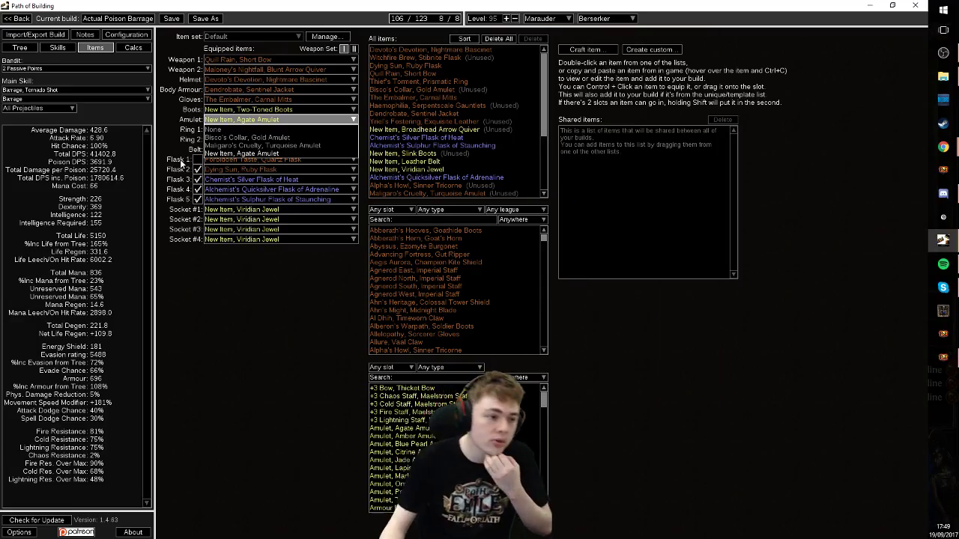
mouse_move(236, 149)
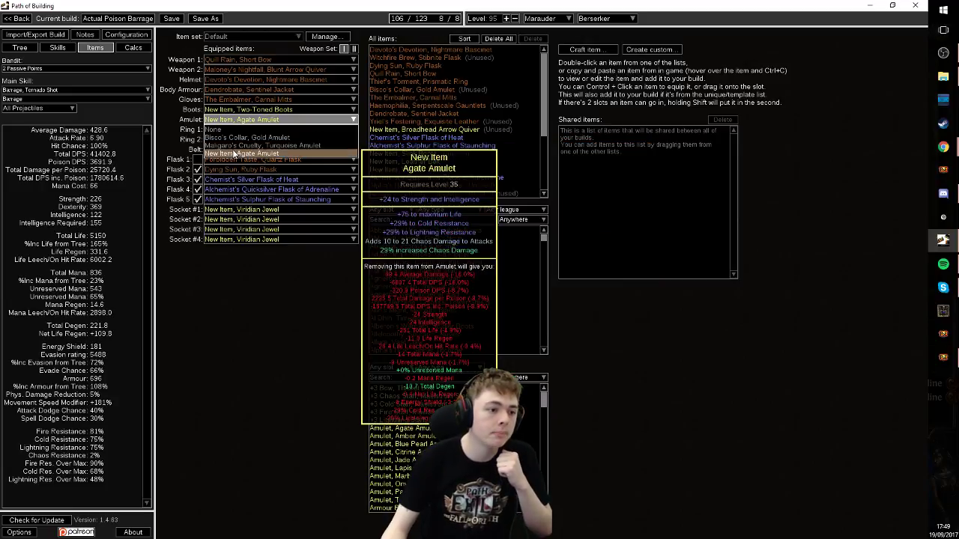
left_click(238, 154)
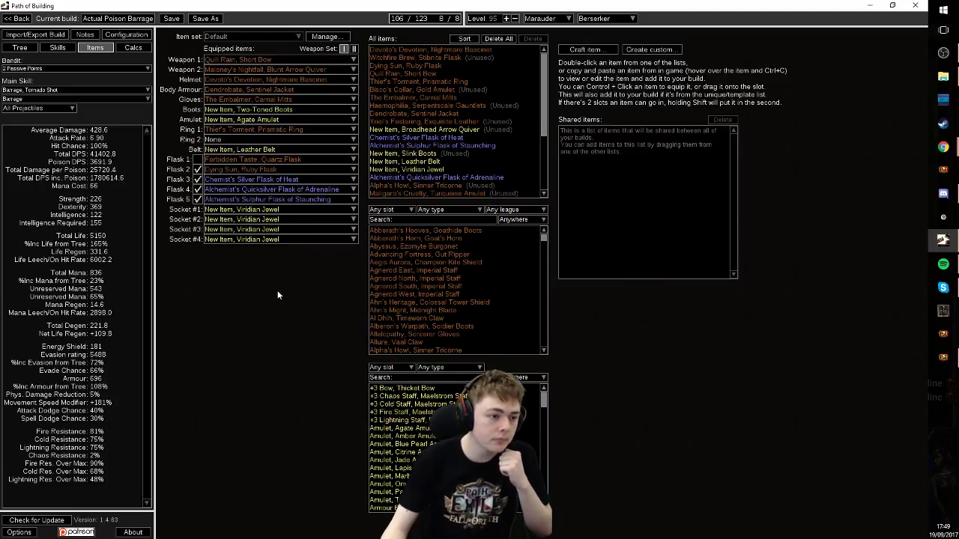
Step: Equip the Coral Ring in both Ring 1 and Ring 2
left_click(276, 132)
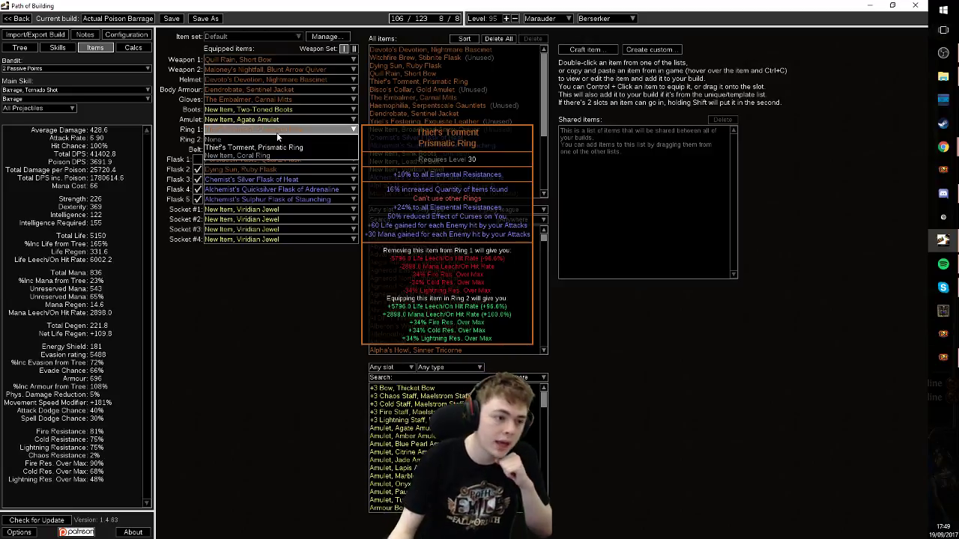
left_click(243, 156)
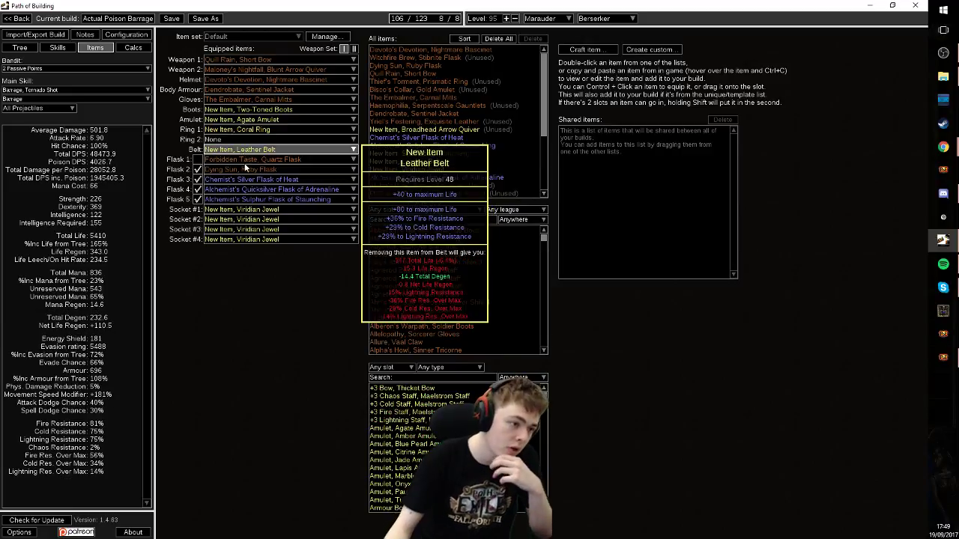
left_click(271, 139)
left_click(257, 165)
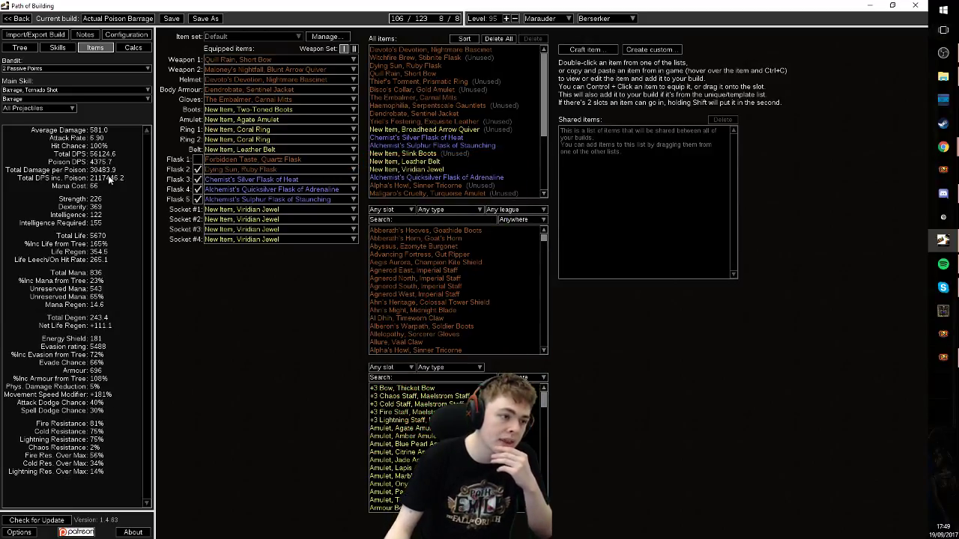
Step: Switch the passive tree from Zerker to Raider and review its poison DPS and node layout
left_click(21, 47)
left_click(193, 532)
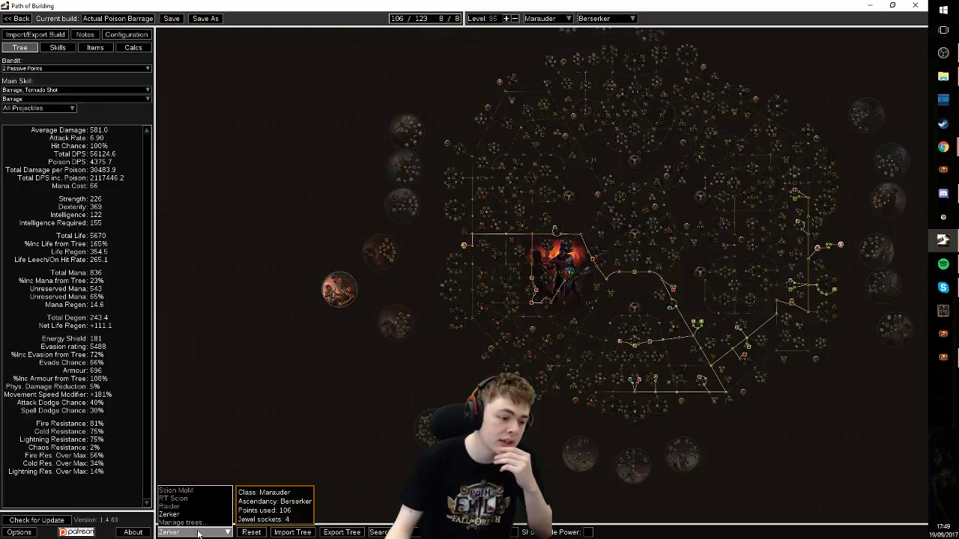
left_click(197, 507)
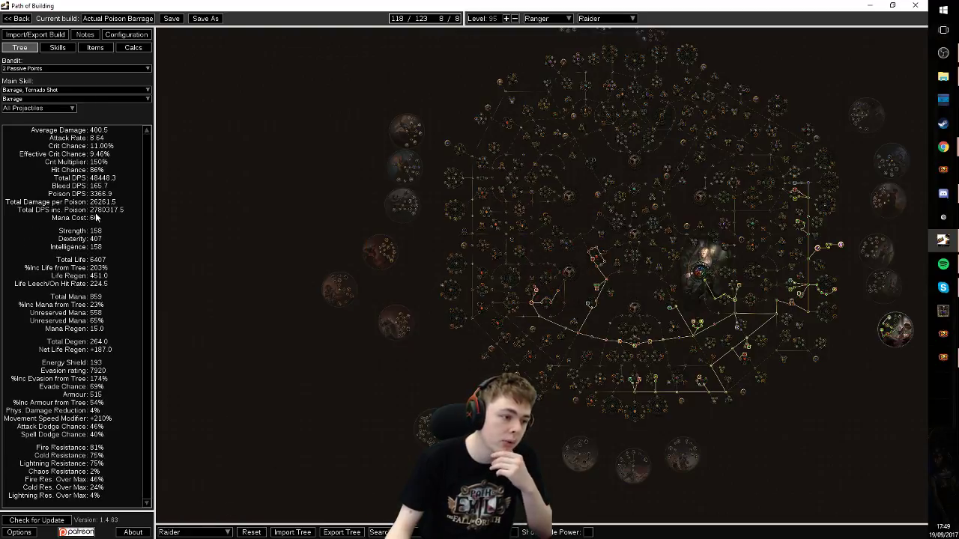
left_click_drag(214, 365, 259, 367)
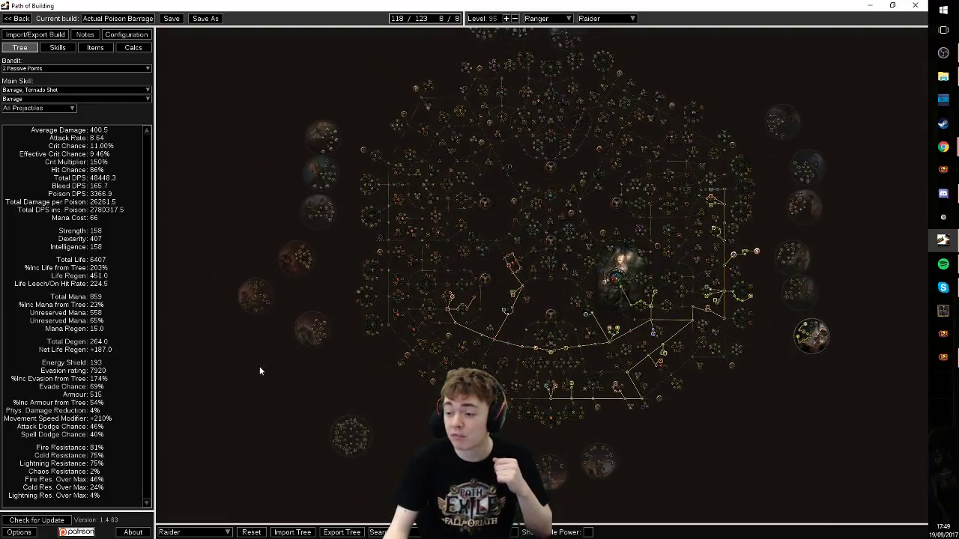